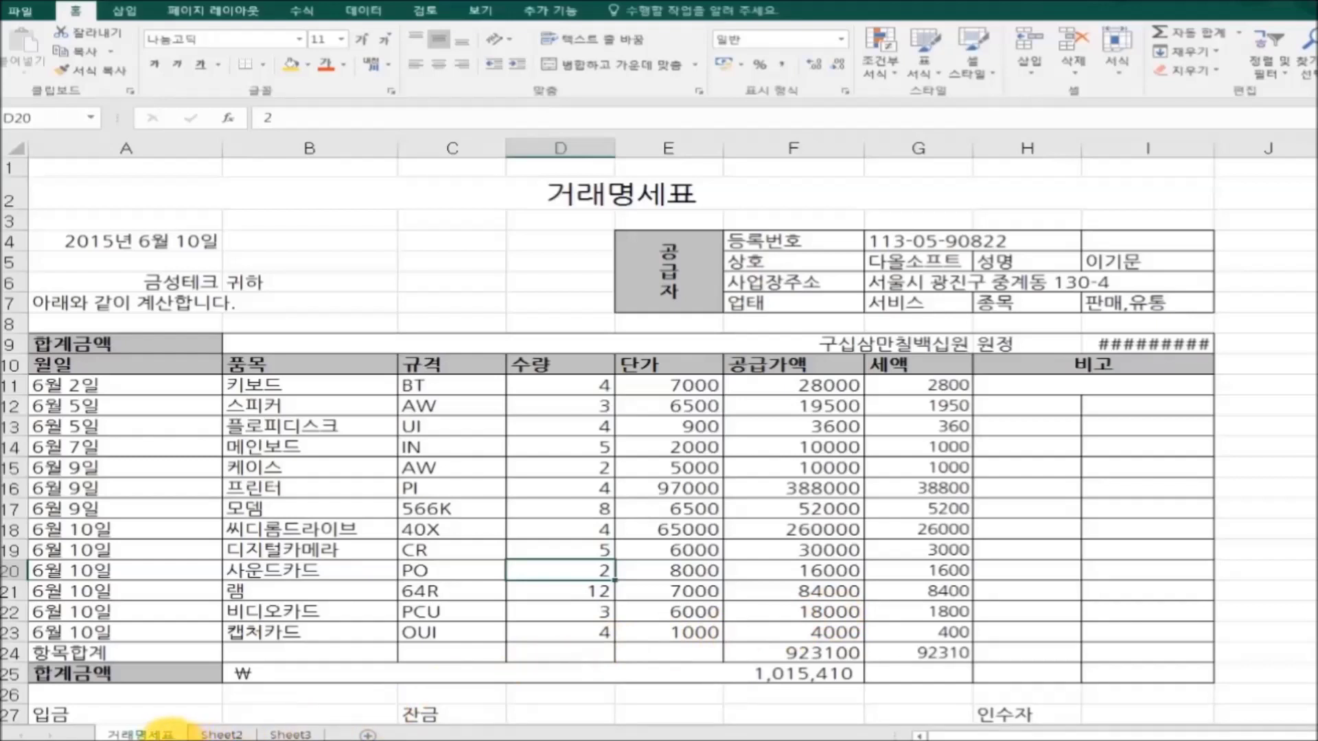
Protect the 거래명세표 sheet with a password, entering and re-confirming it in 시트 보호.
right_click(157, 734)
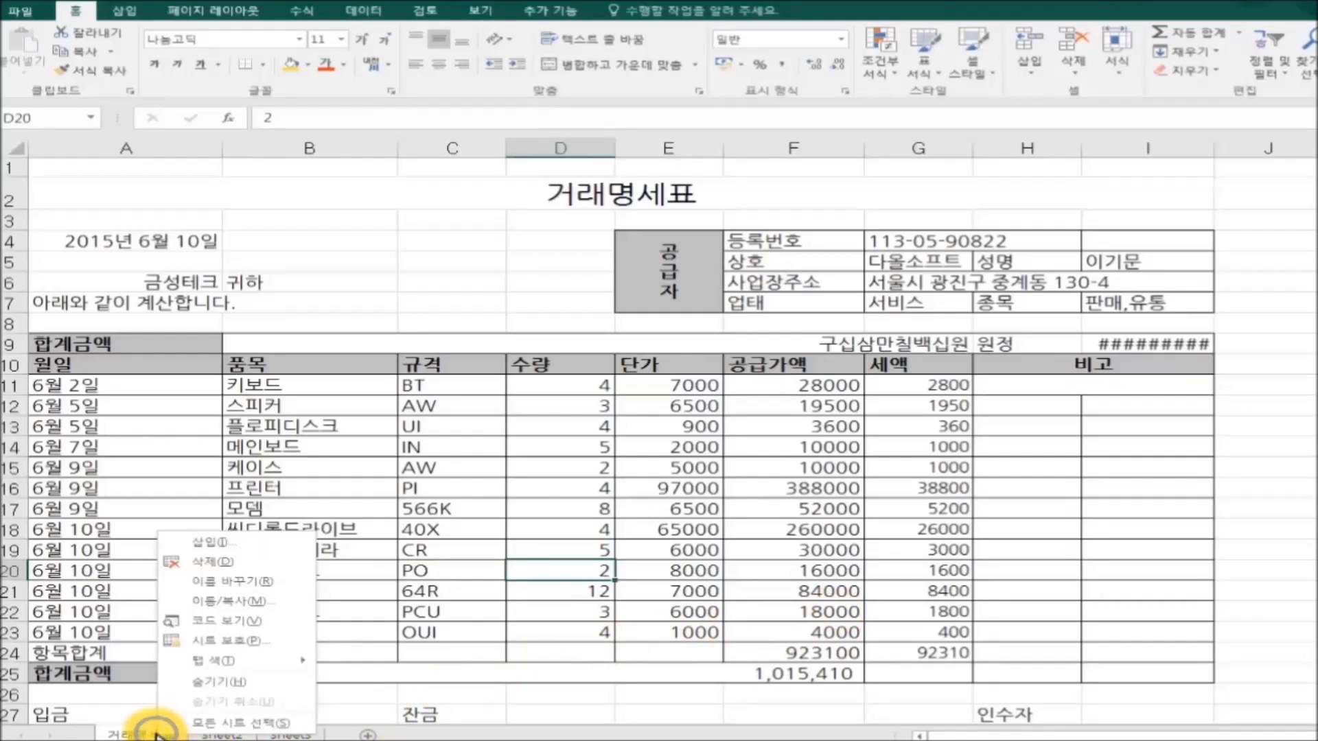
click(285, 641)
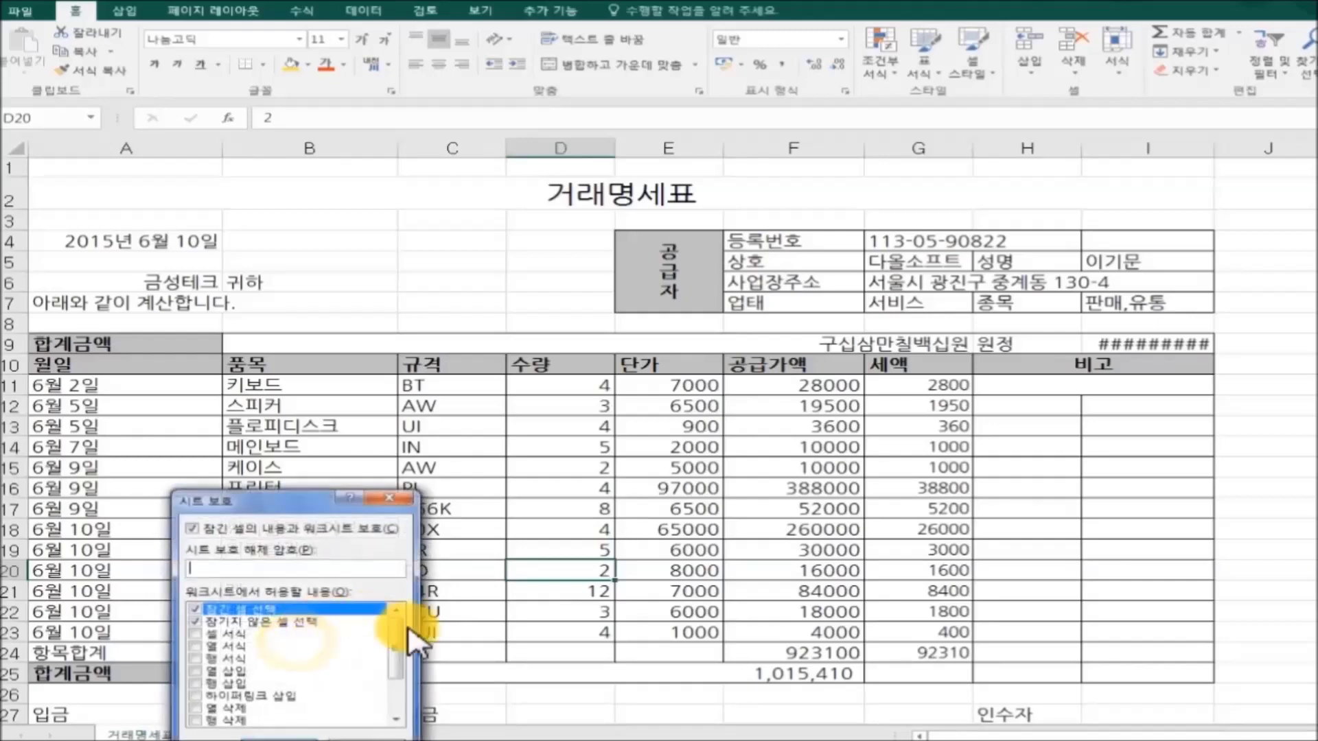
drag(310, 509, 686, 269)
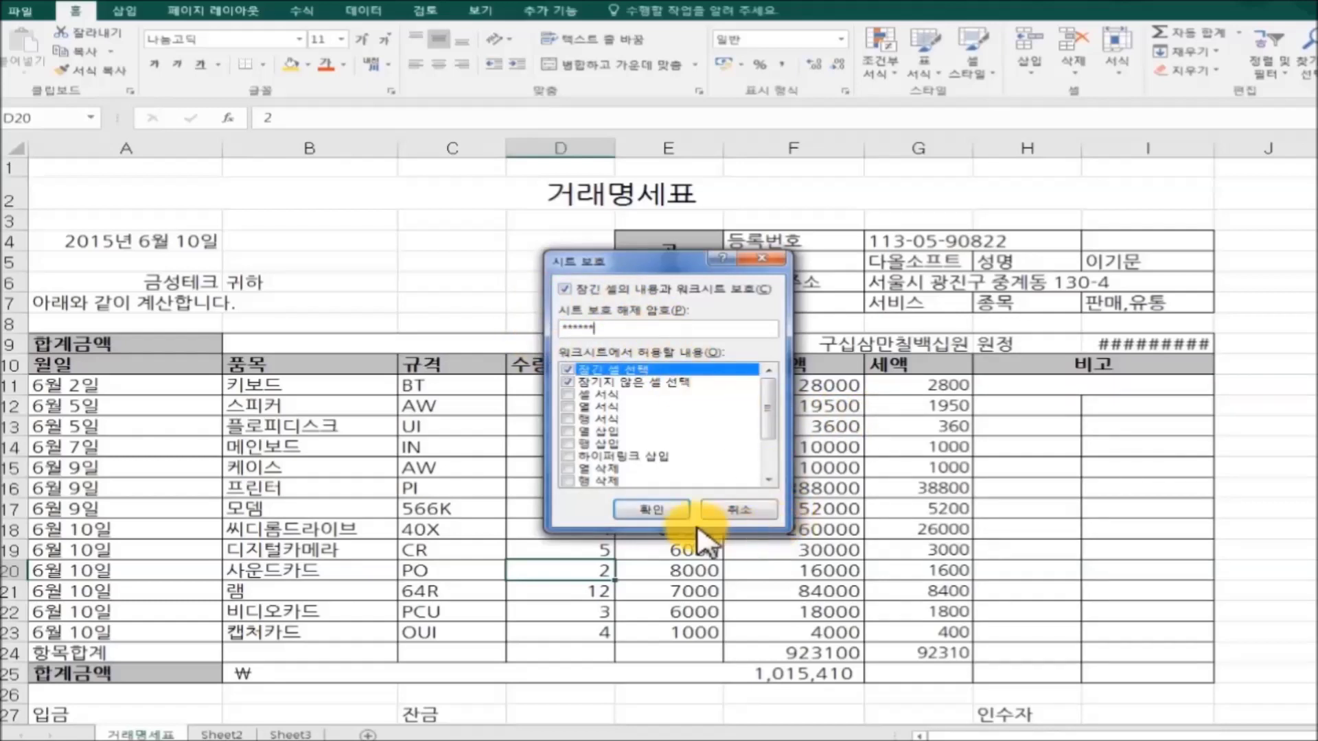
click(663, 512)
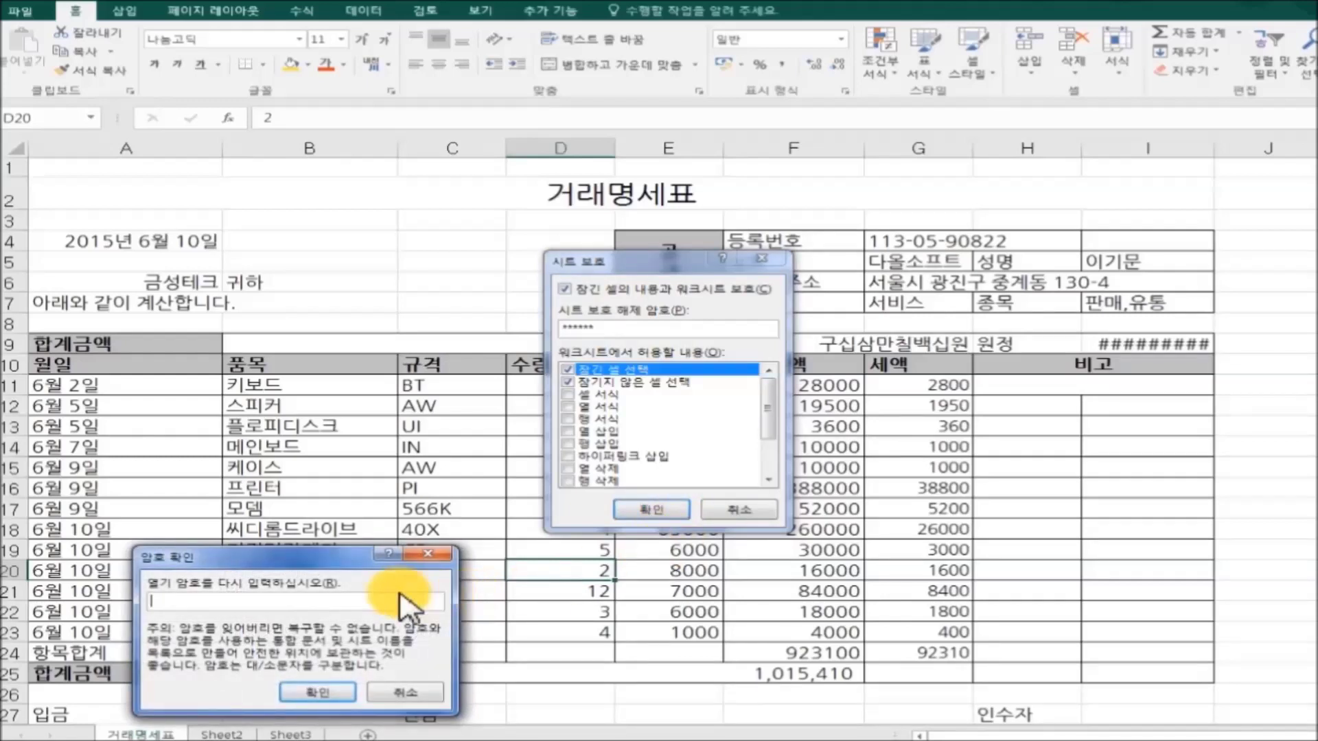
drag(323, 557, 477, 432)
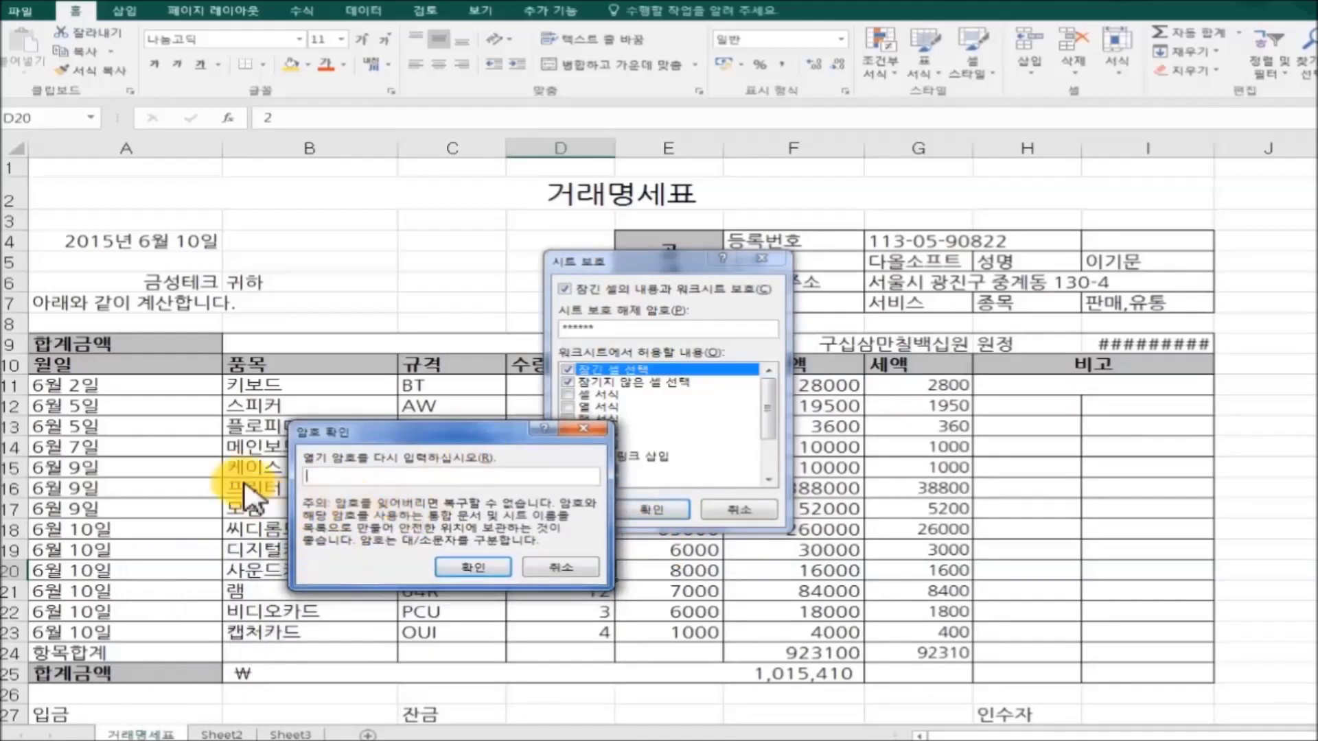
click(470, 567)
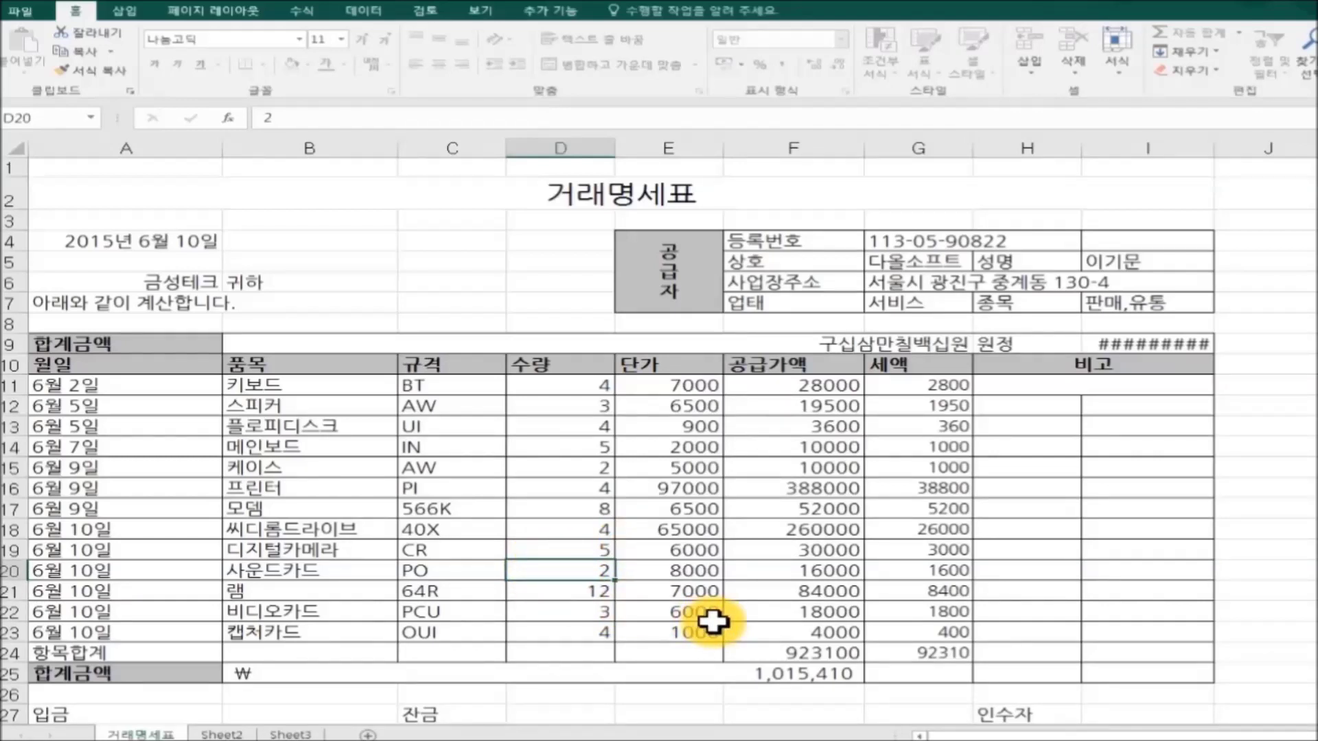
double_click(712, 621)
click(590, 434)
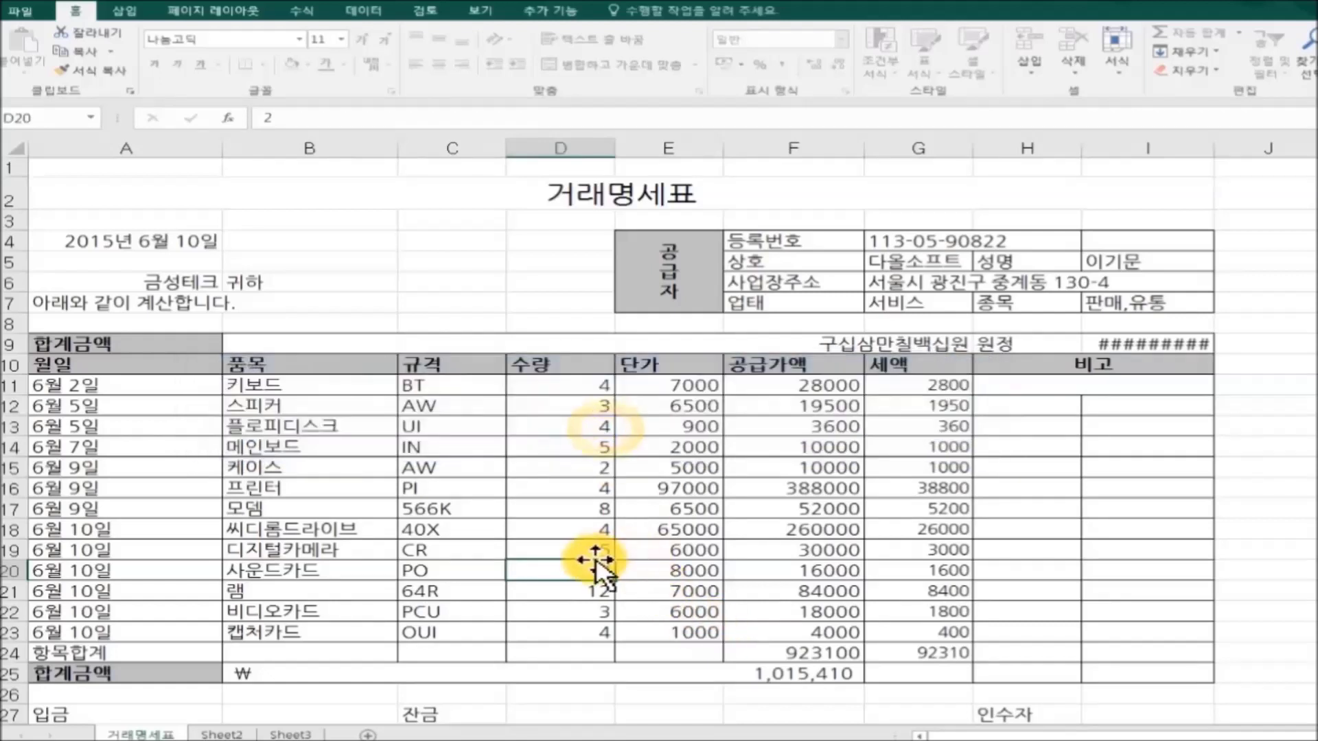
click(580, 549)
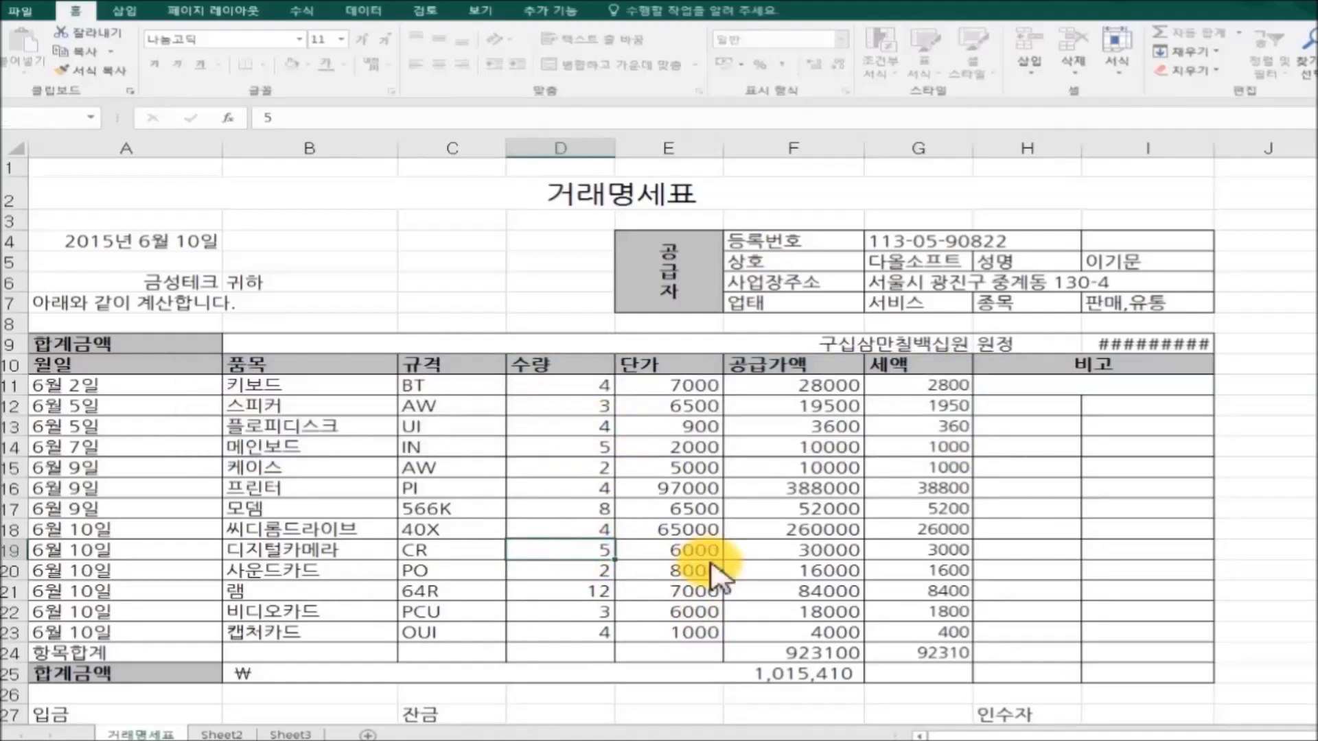
double_click(707, 562)
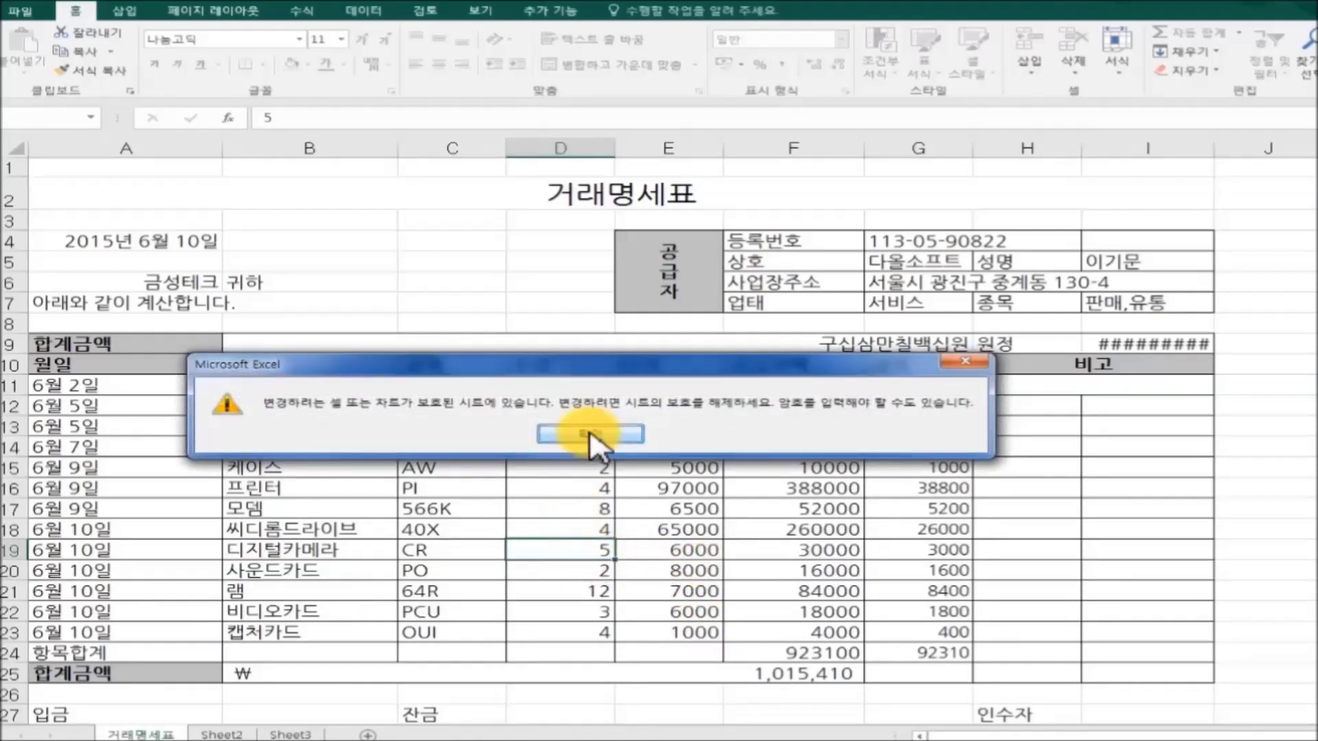
click(588, 433)
click(828, 508)
double_click(1040, 566)
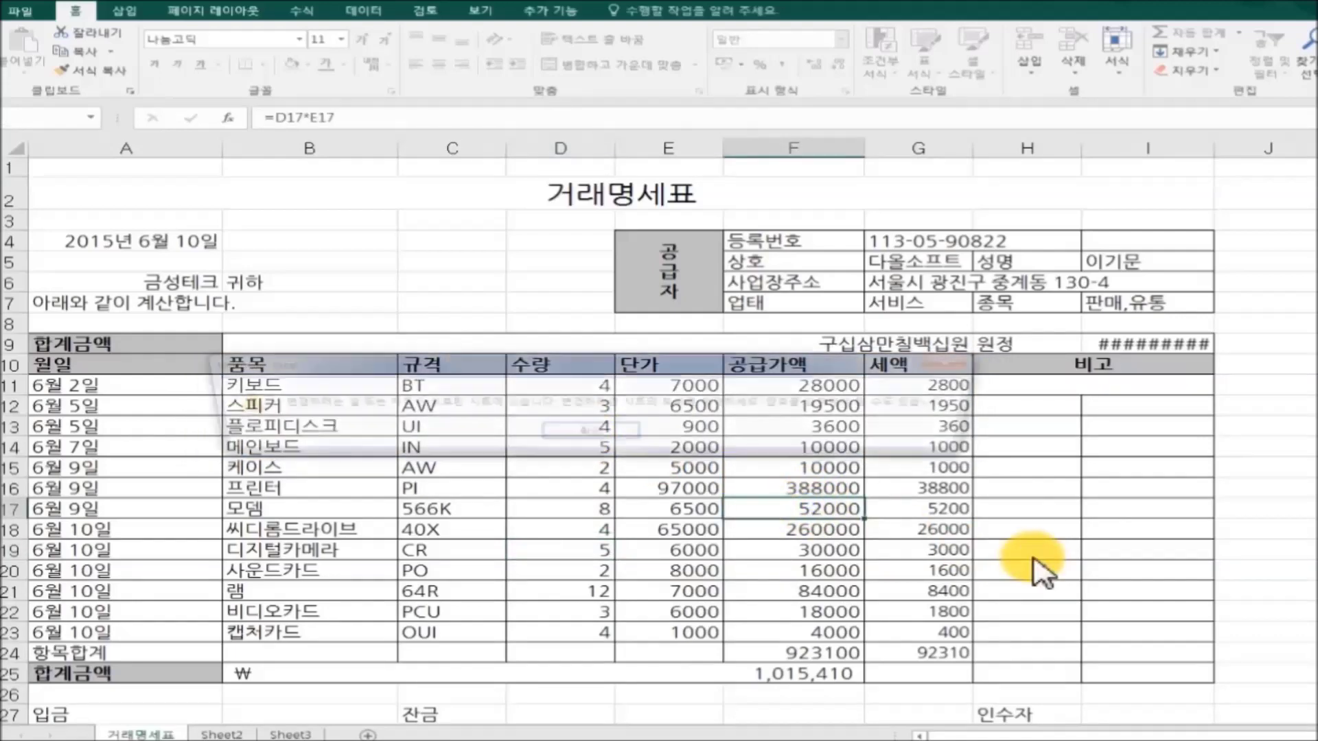
click(625, 433)
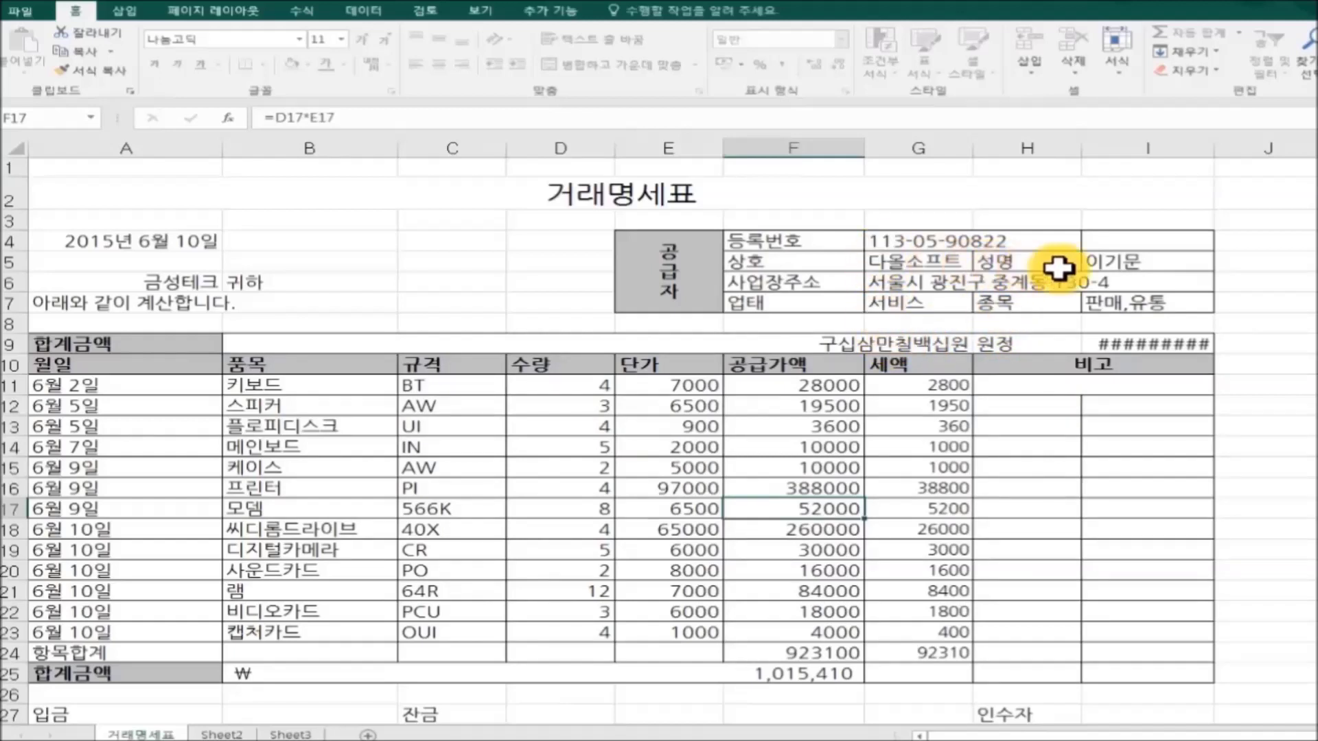
click(1124, 265)
double_click(1119, 261)
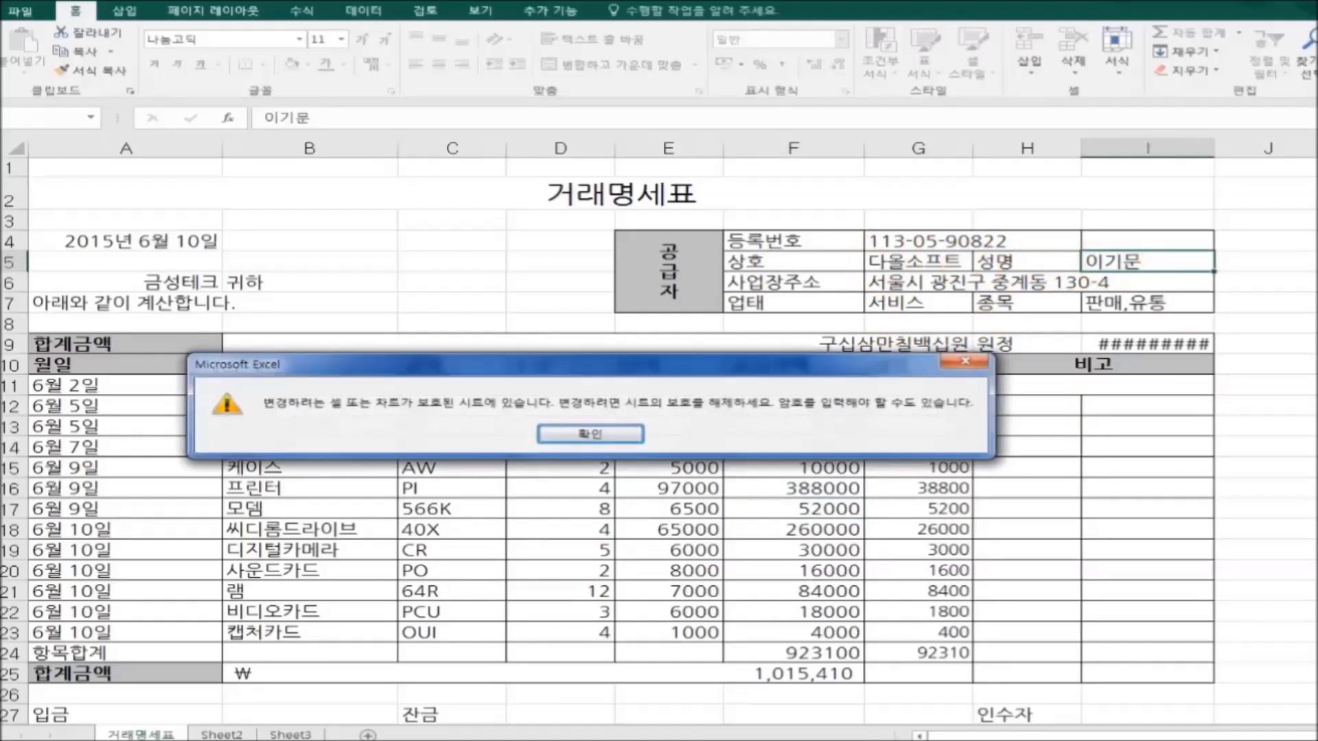
click(592, 435)
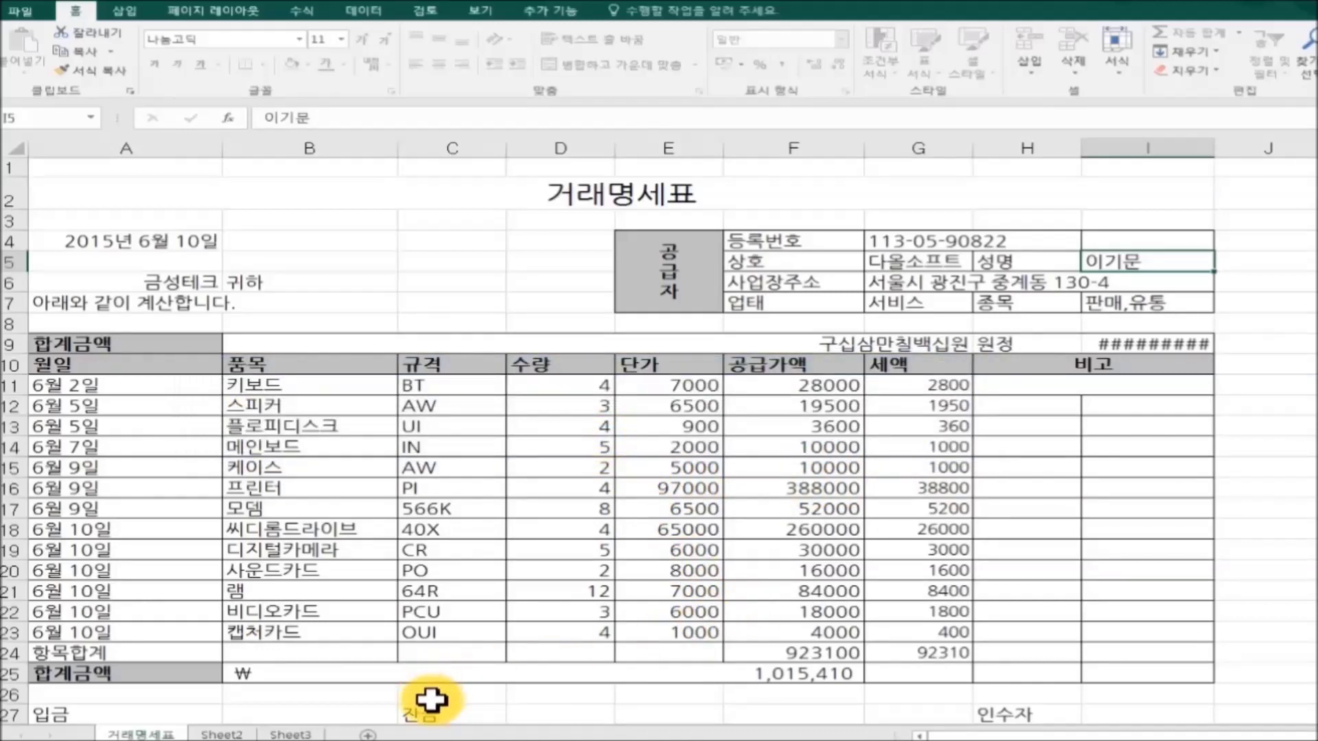
Unprotect the 거래명세표 sheet using its password, then select the 사운드카드 quantity in D20.
right_click(156, 735)
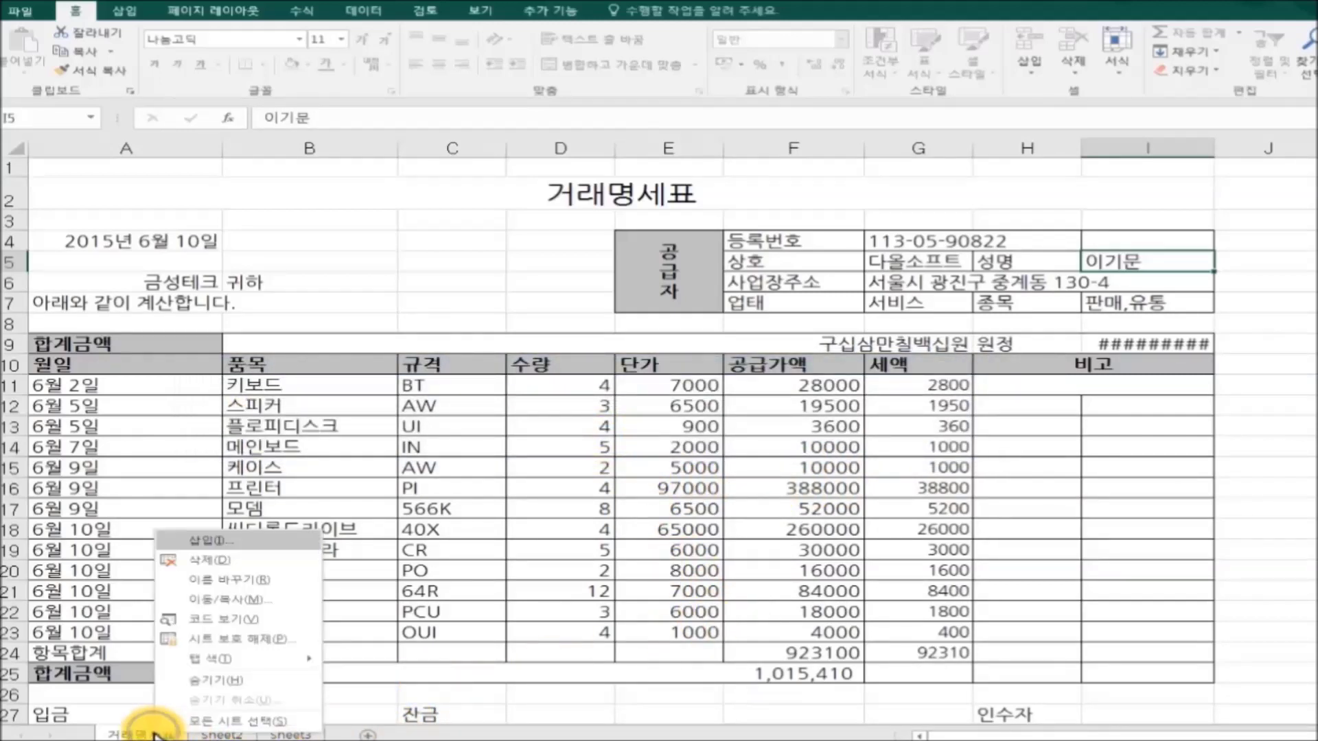
click(268, 640)
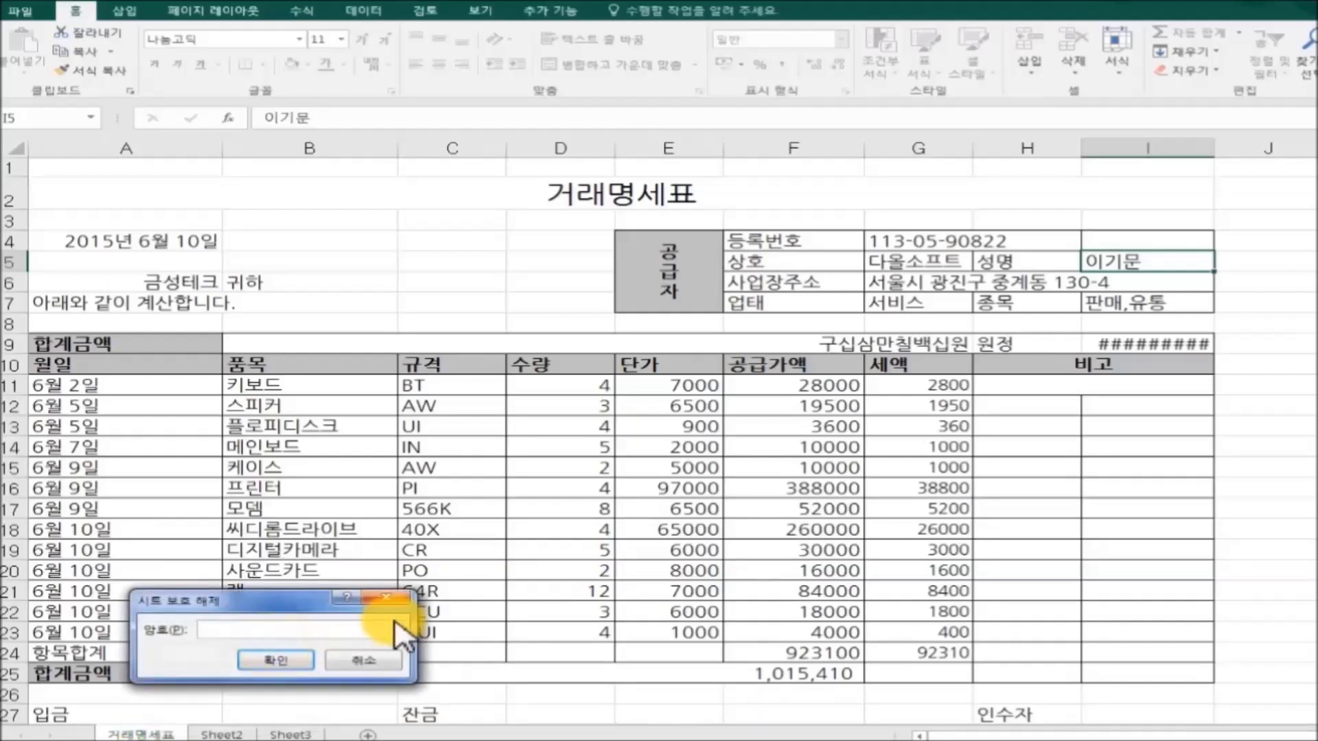
drag(289, 604, 545, 466)
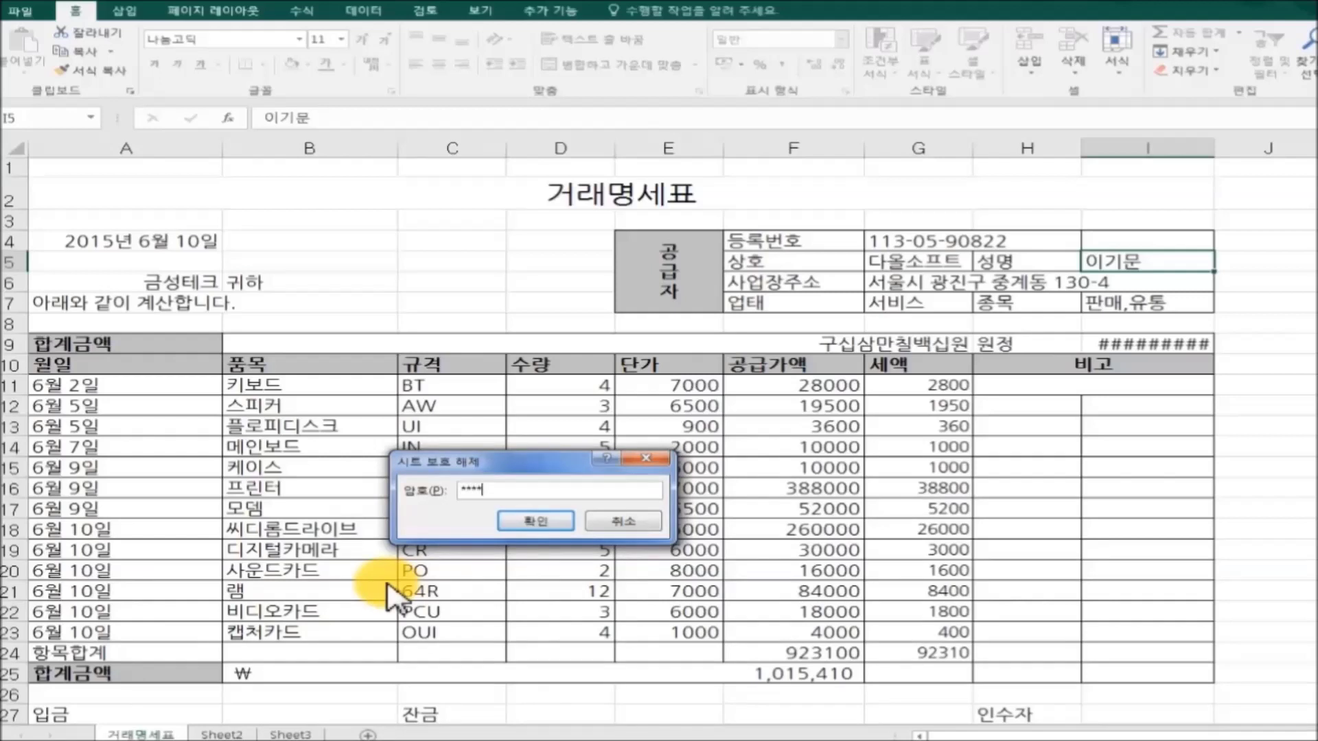
click(542, 523)
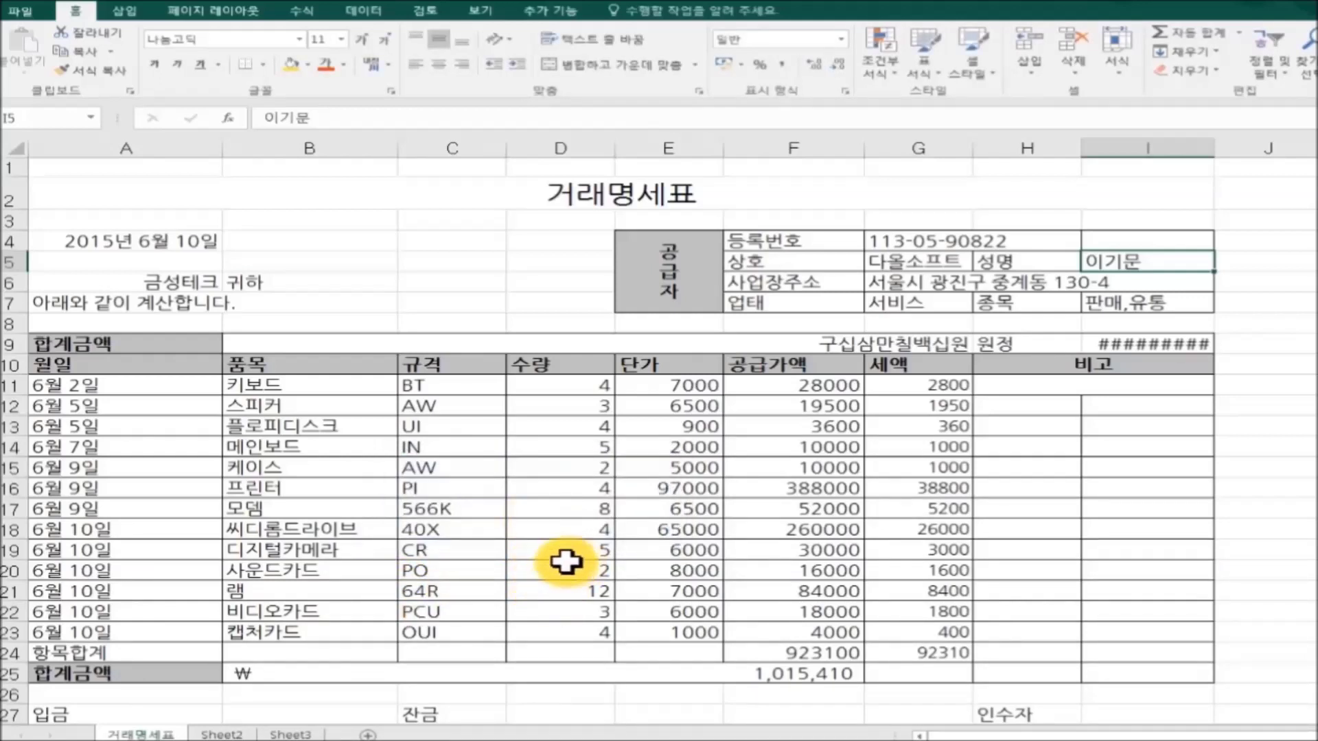
click(570, 565)
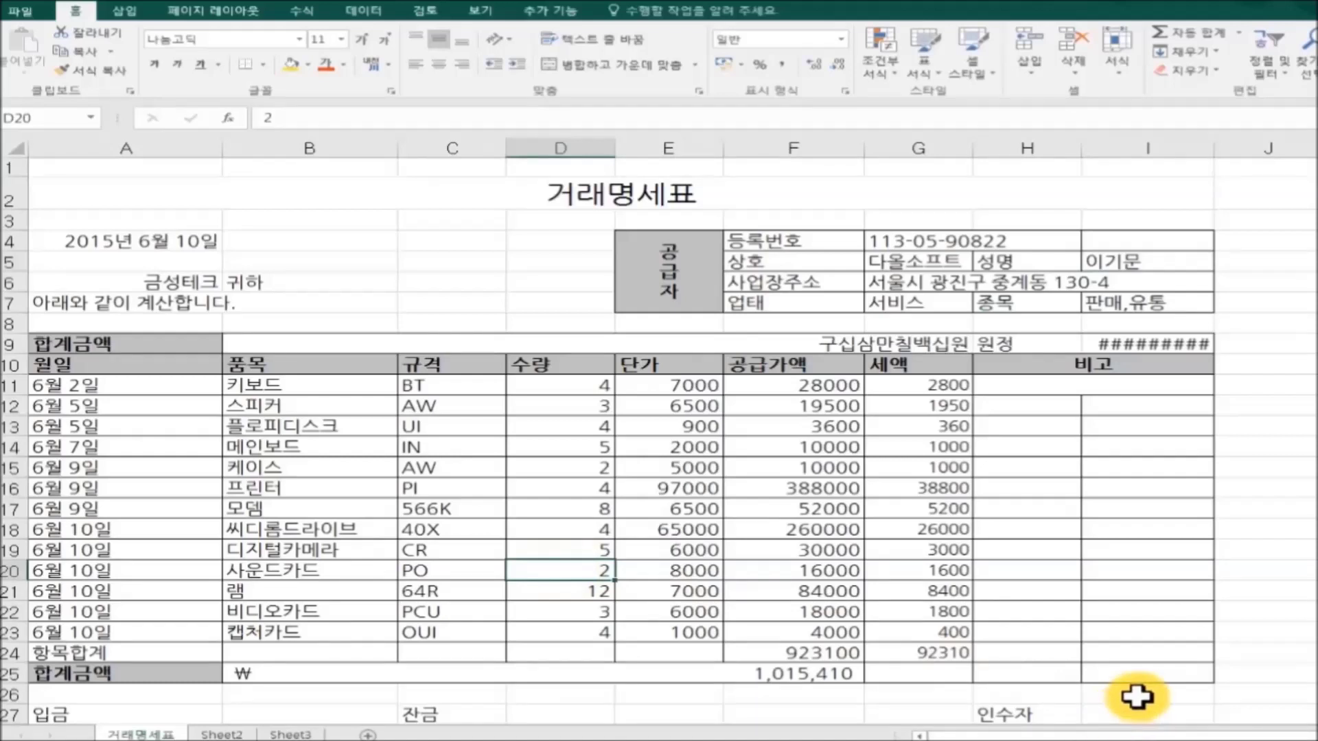
Change the D20 quantity to 1 and the 모뎀 quantity in D17 to 10.
text(13)
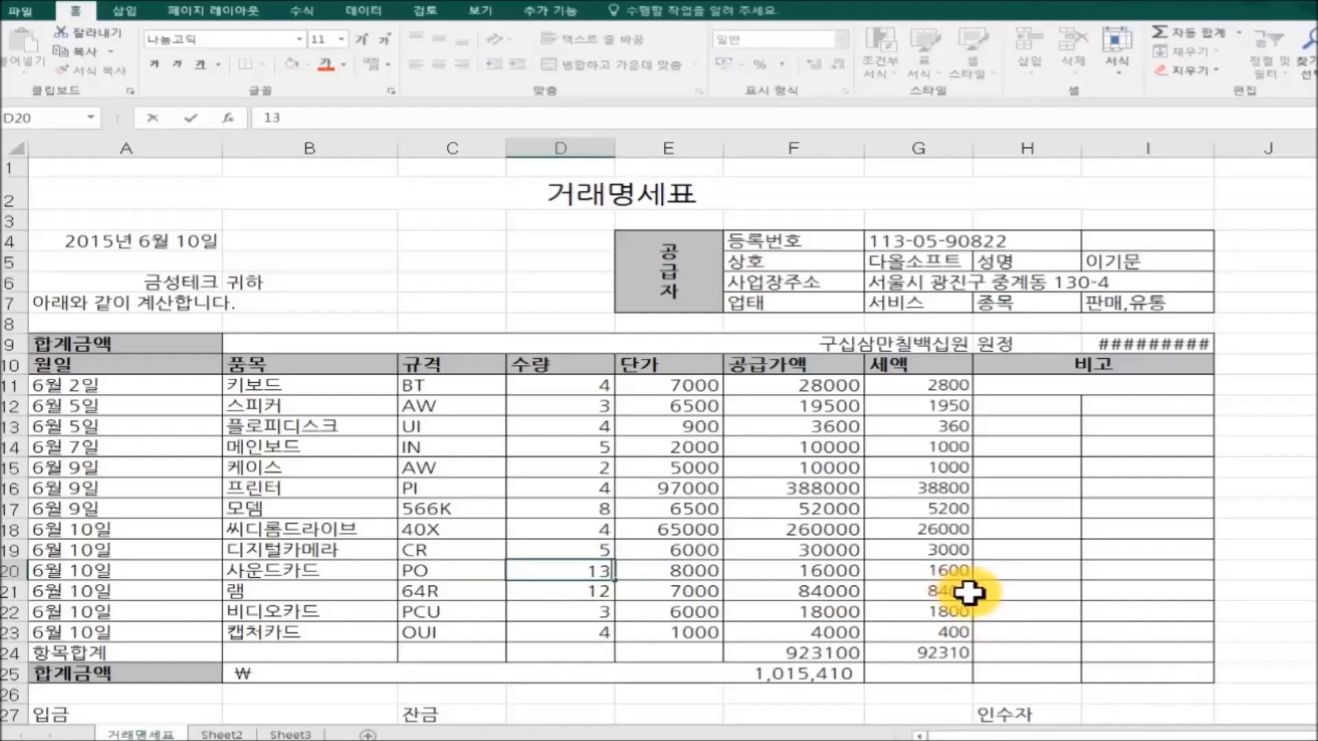
click(1159, 568)
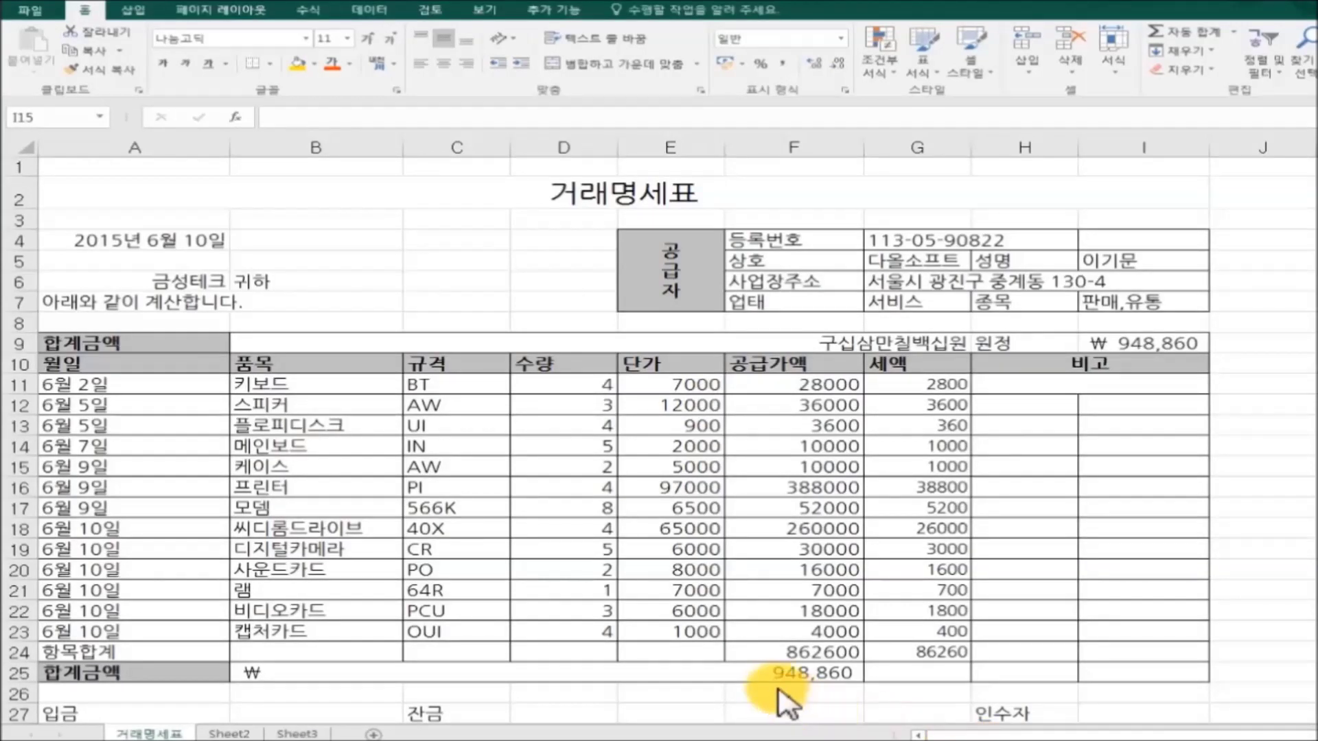
click(532, 509)
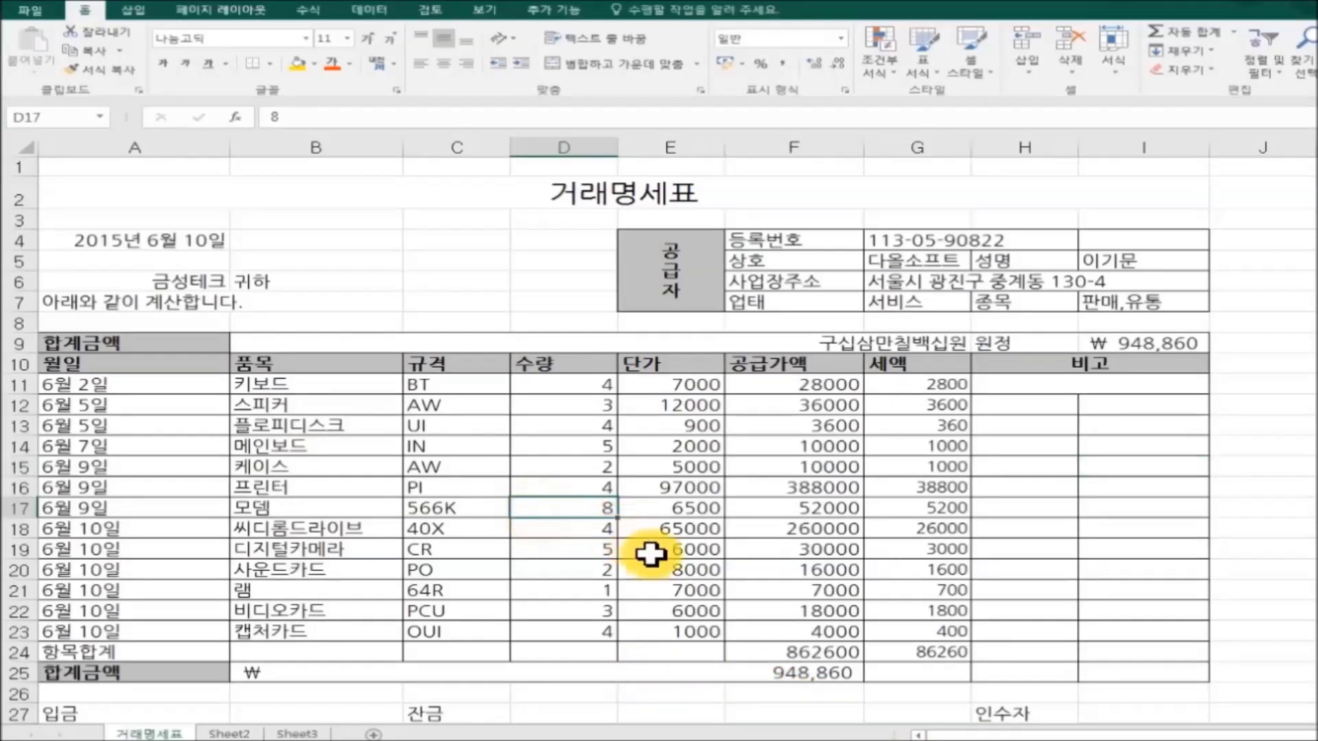
text(10)
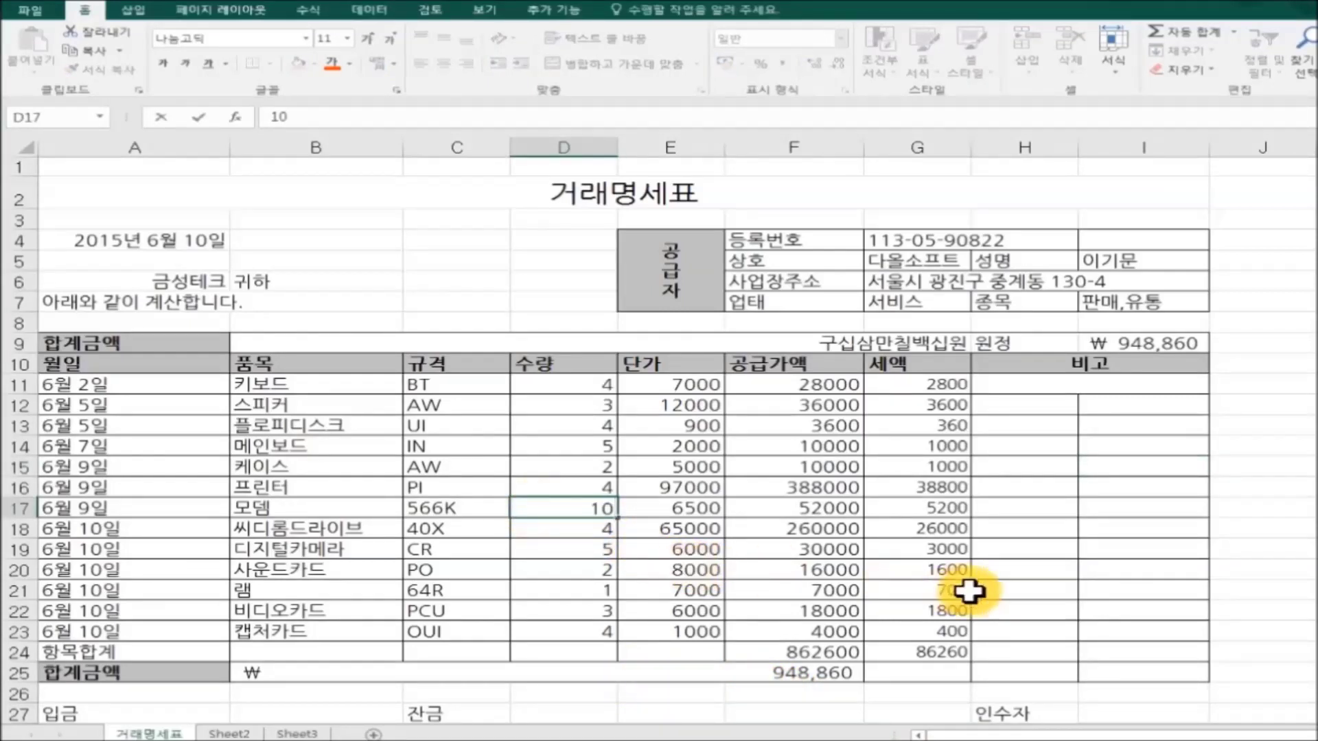
click(1046, 591)
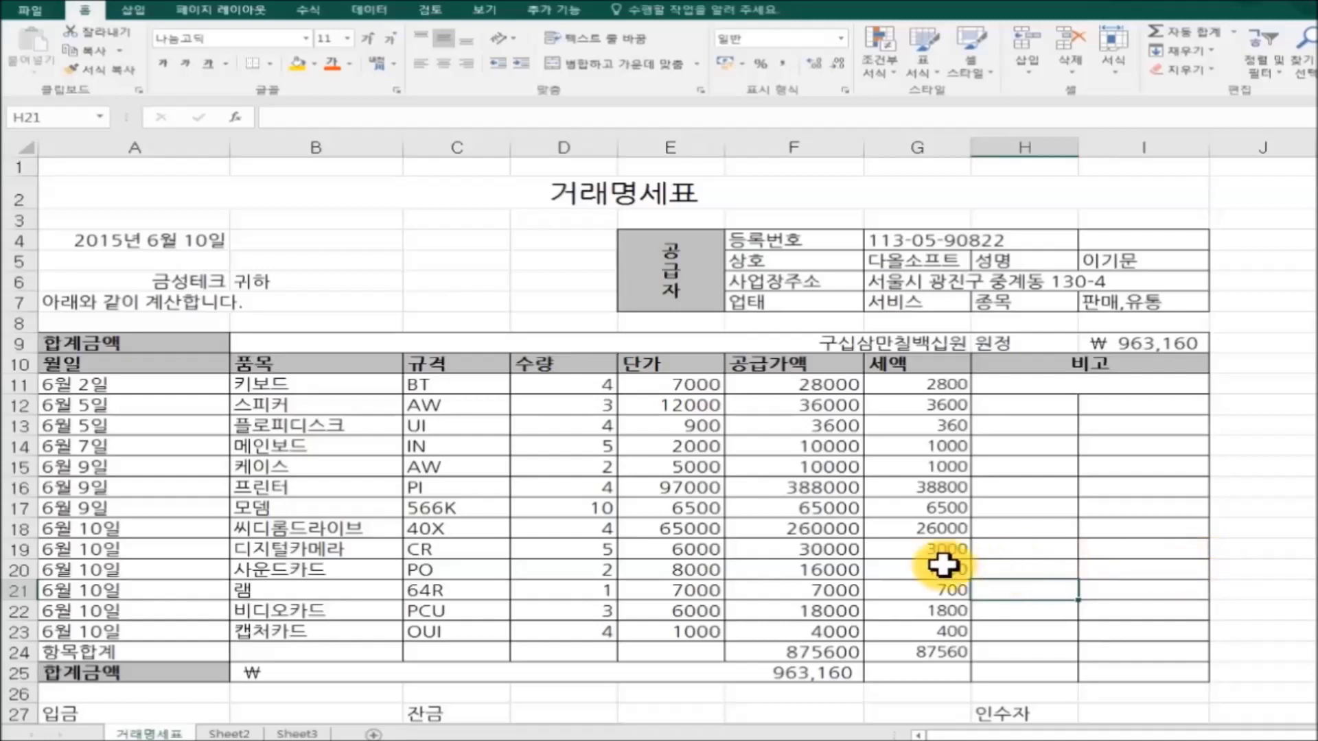
Clear 잠금 on the 보호 tab of 셀 서식 for unit price cells E11:E23.
drag(655, 382, 682, 635)
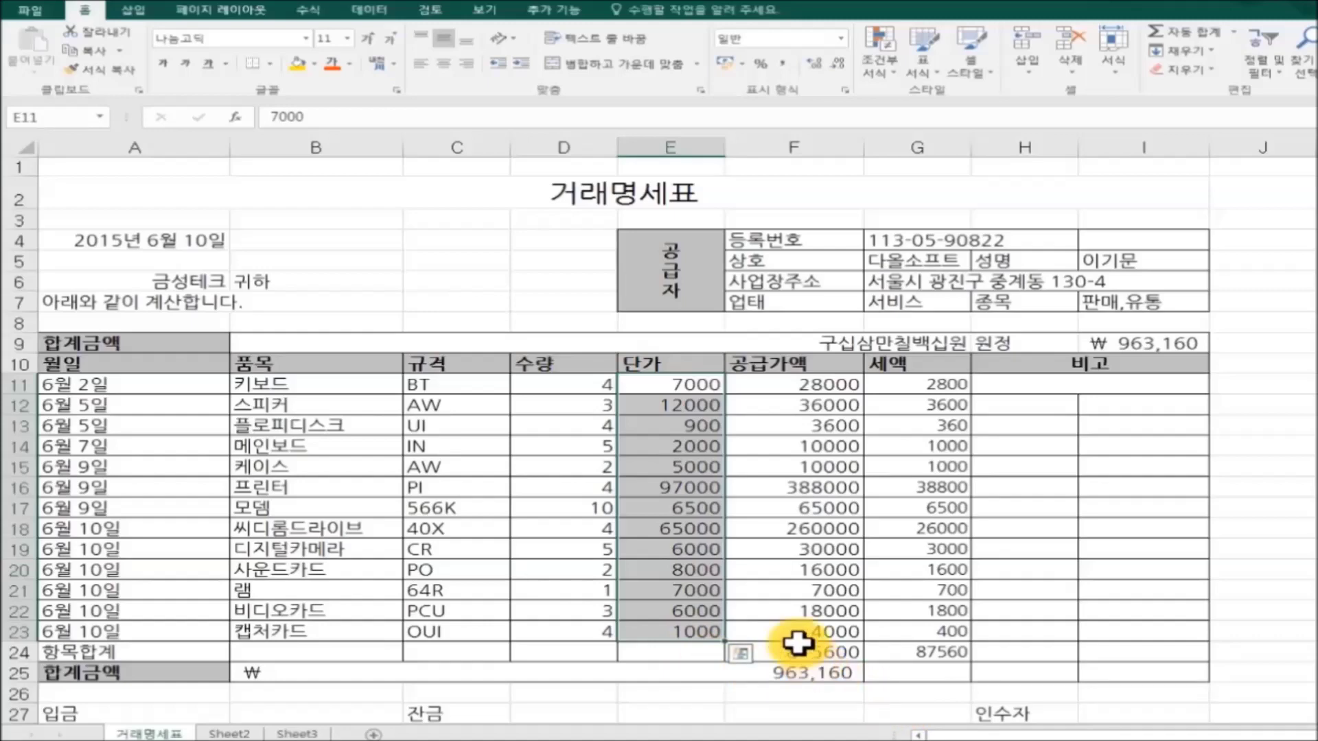
right_click(666, 511)
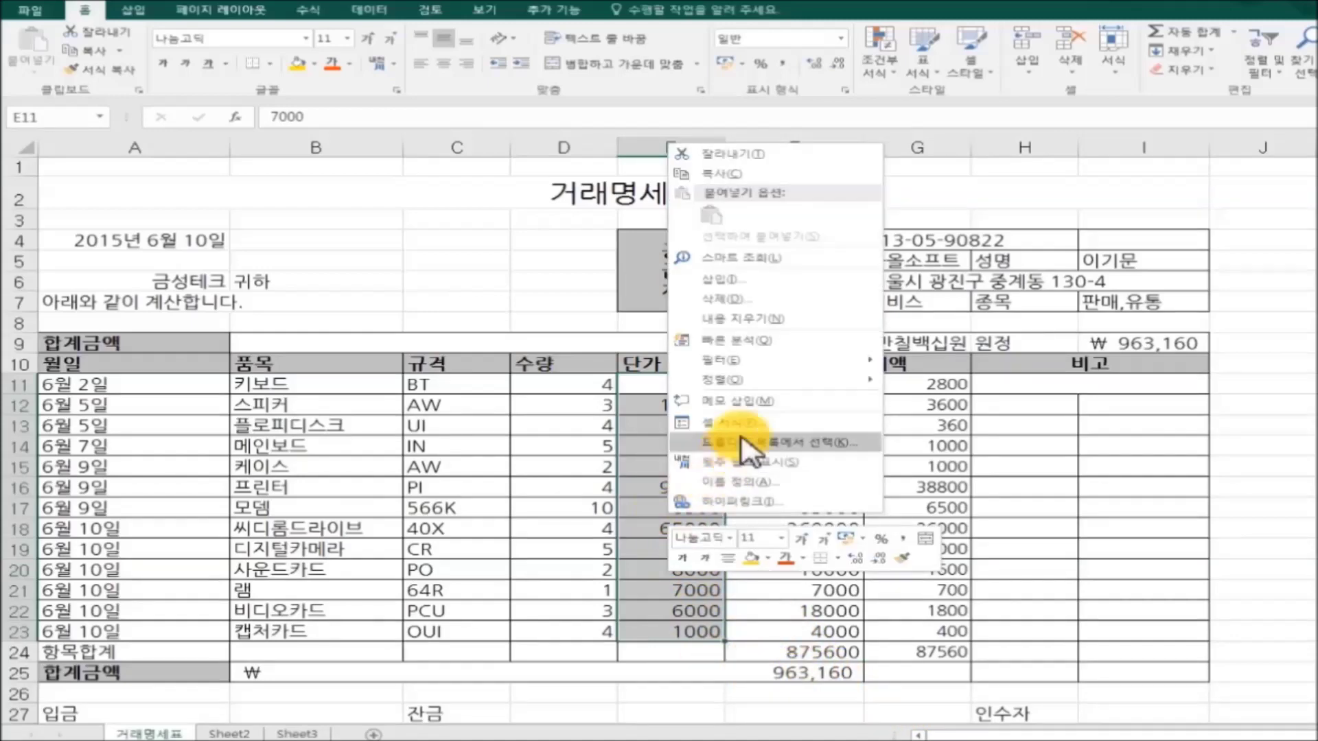
click(779, 543)
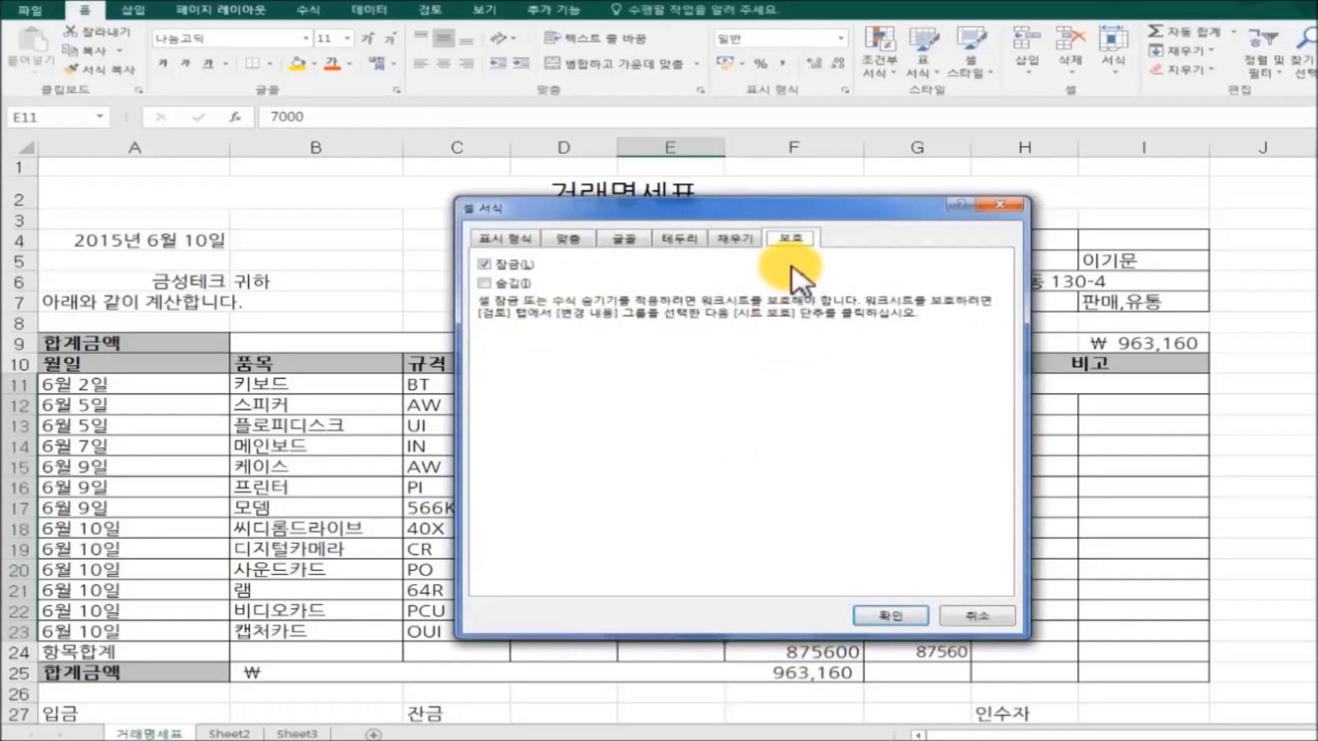
drag(789, 219, 796, 206)
click(491, 250)
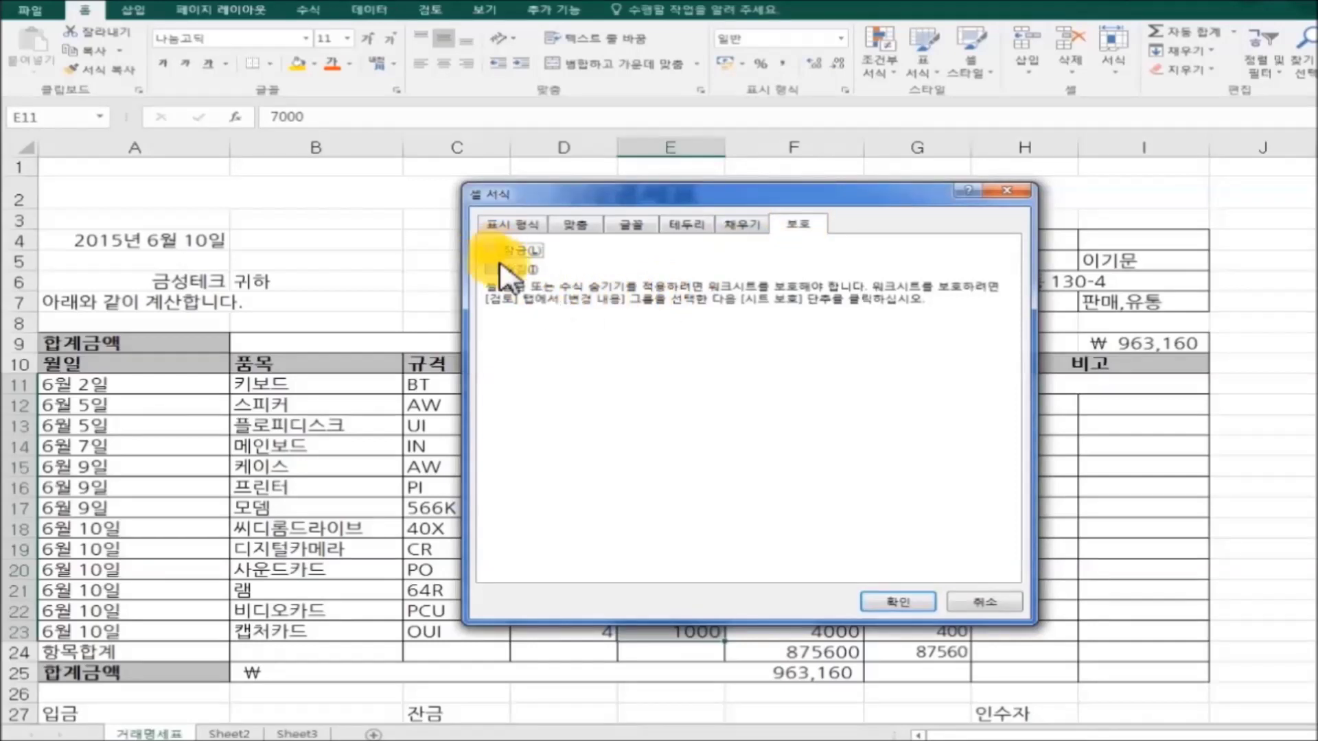
click(892, 604)
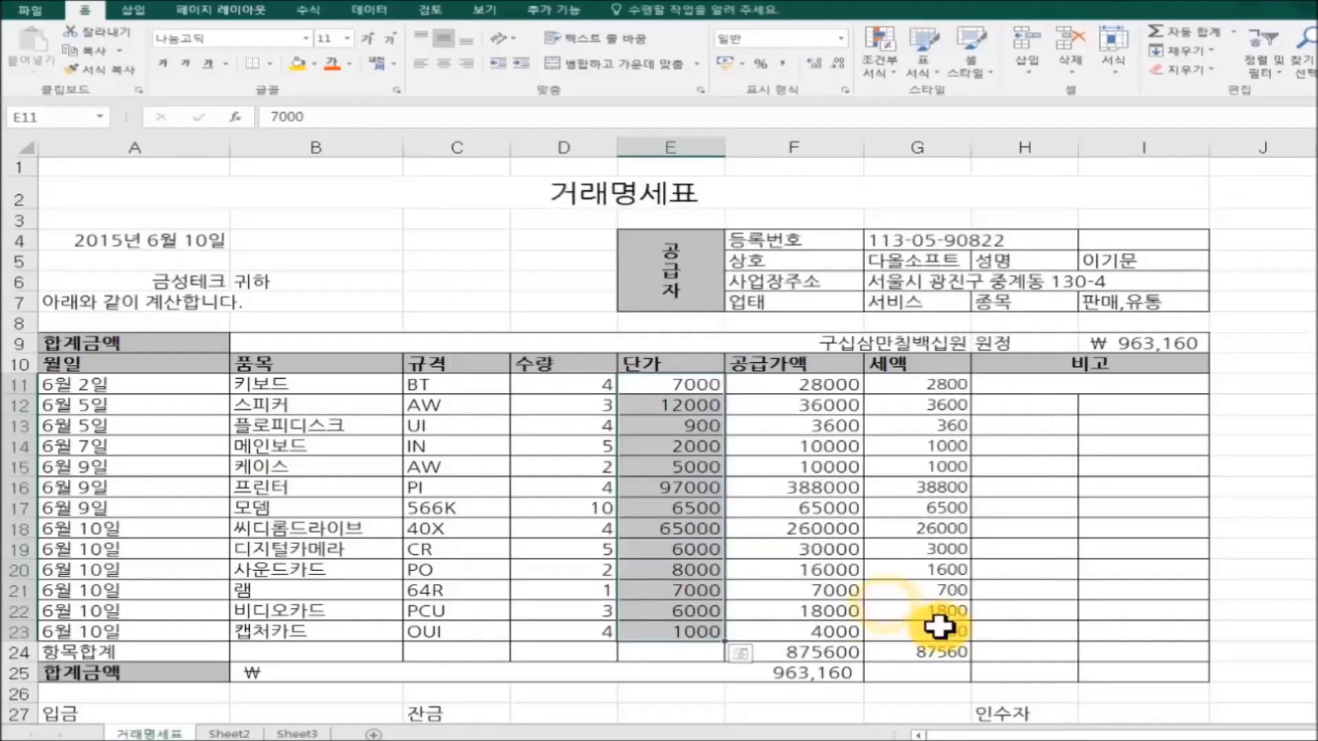
click(1013, 611)
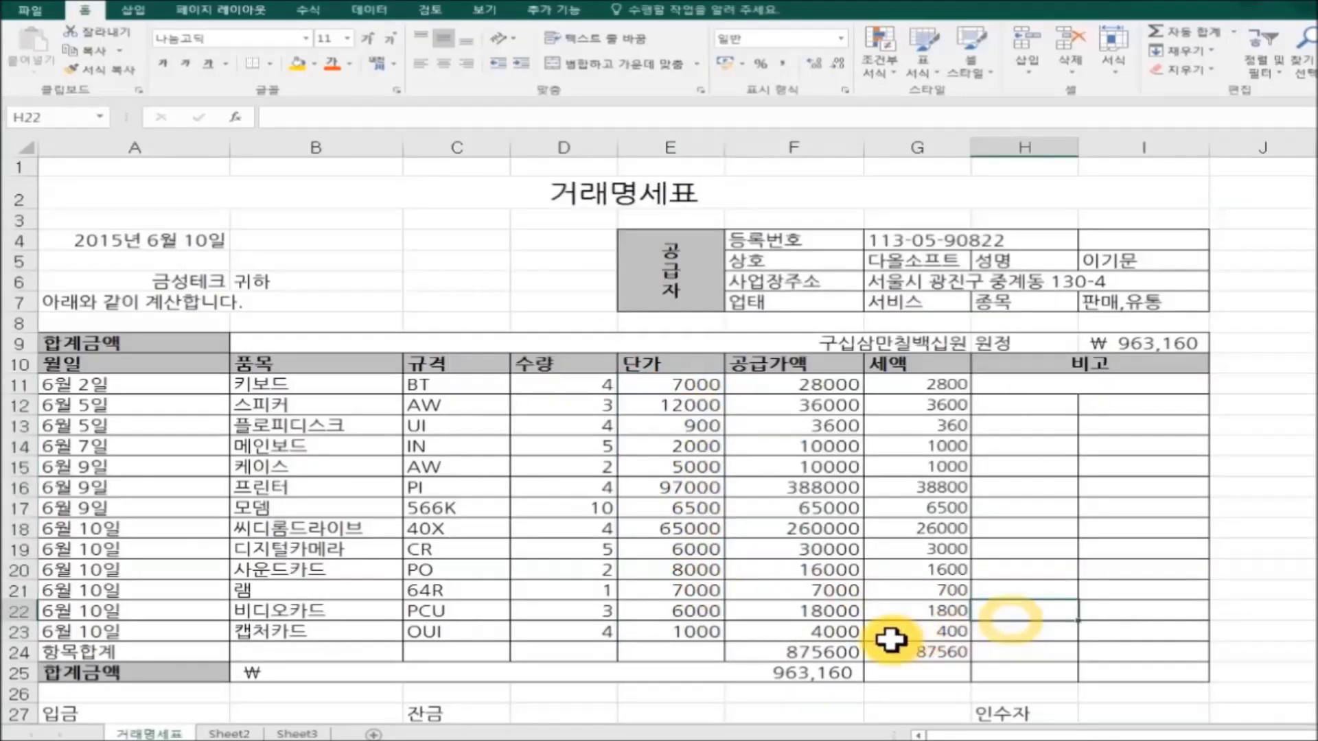
Re-protect the 거래명세표 sheet with its password, confirming it twice.
right_click(158, 731)
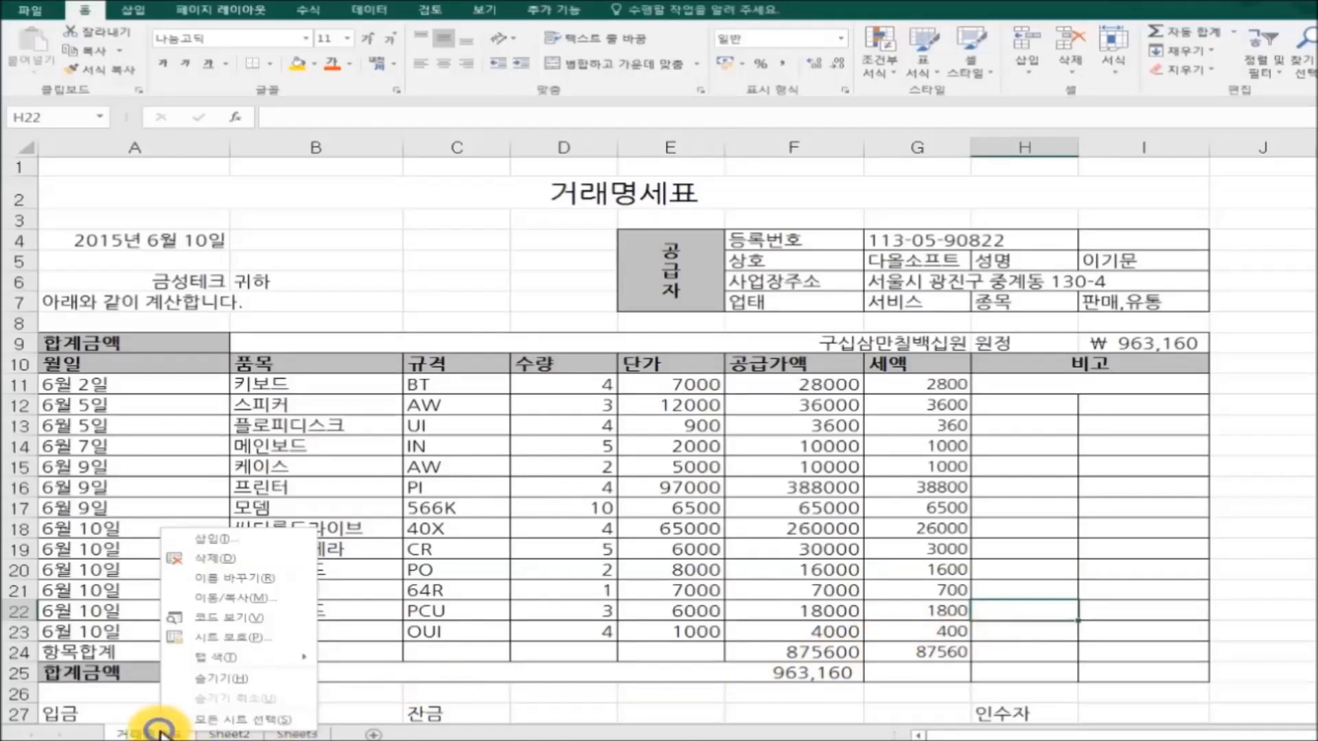
click(237, 637)
drag(288, 498, 700, 309)
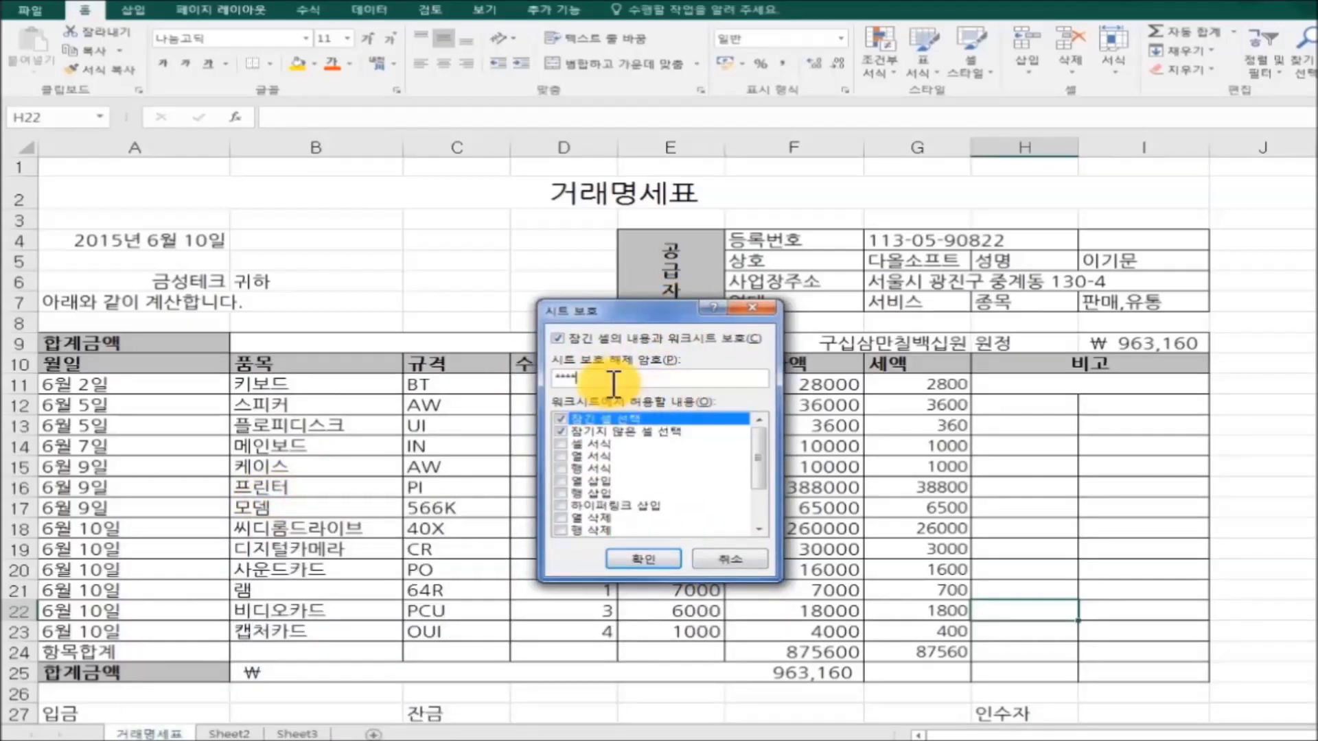
click(635, 559)
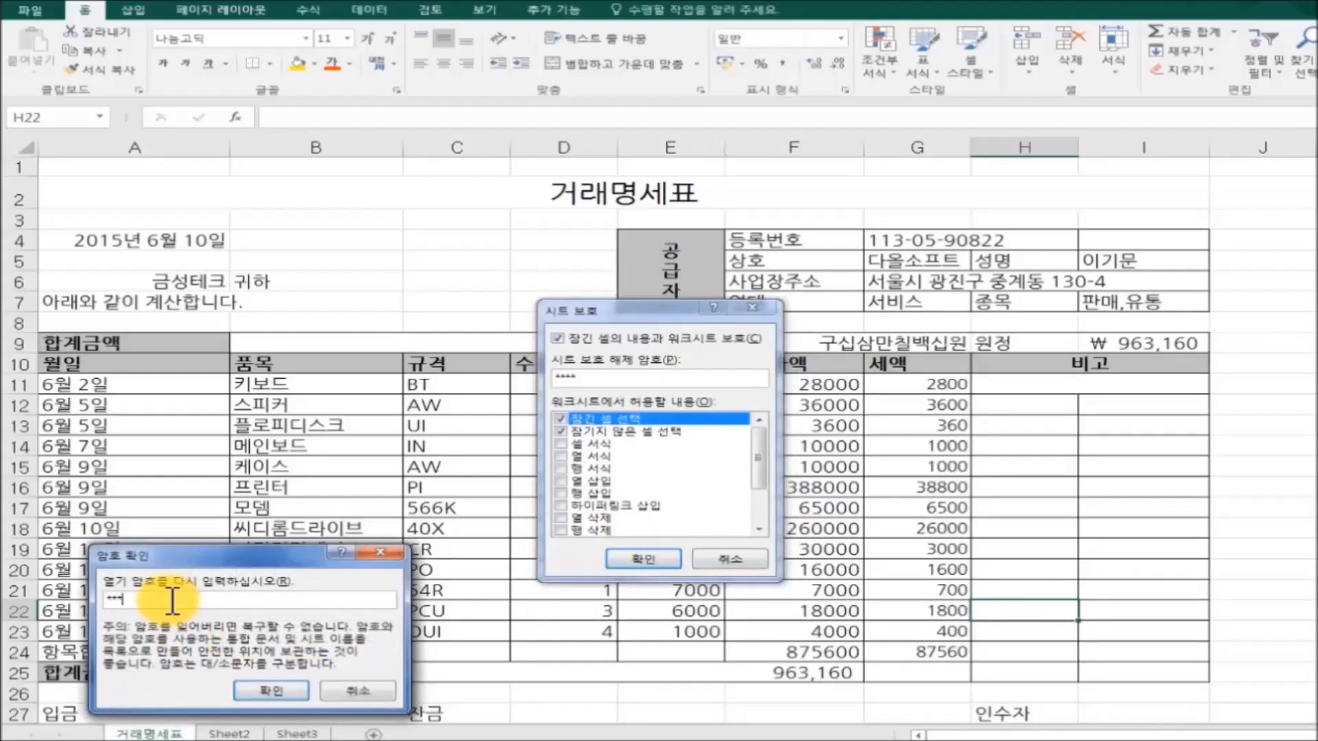
click(271, 690)
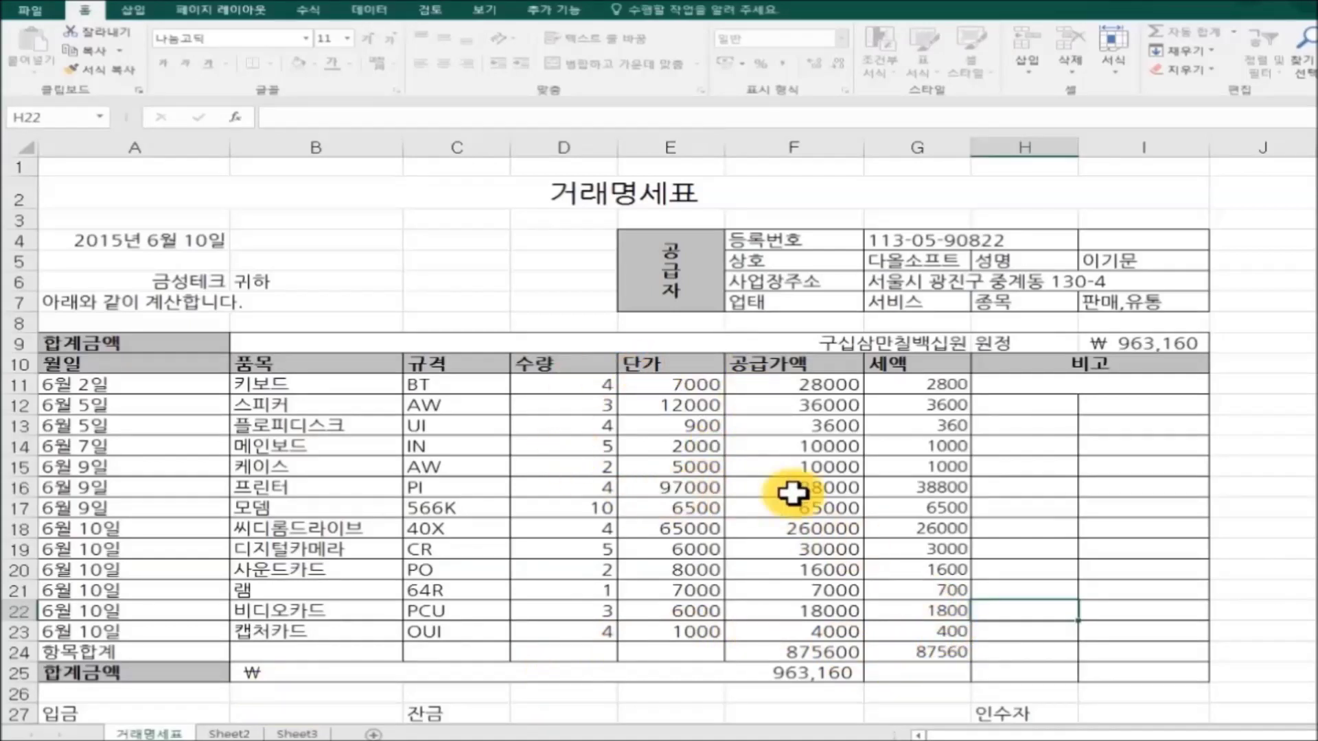
Test protection by trying to edit D11 and a locked tax amount, dismissing both warnings.
click(556, 386)
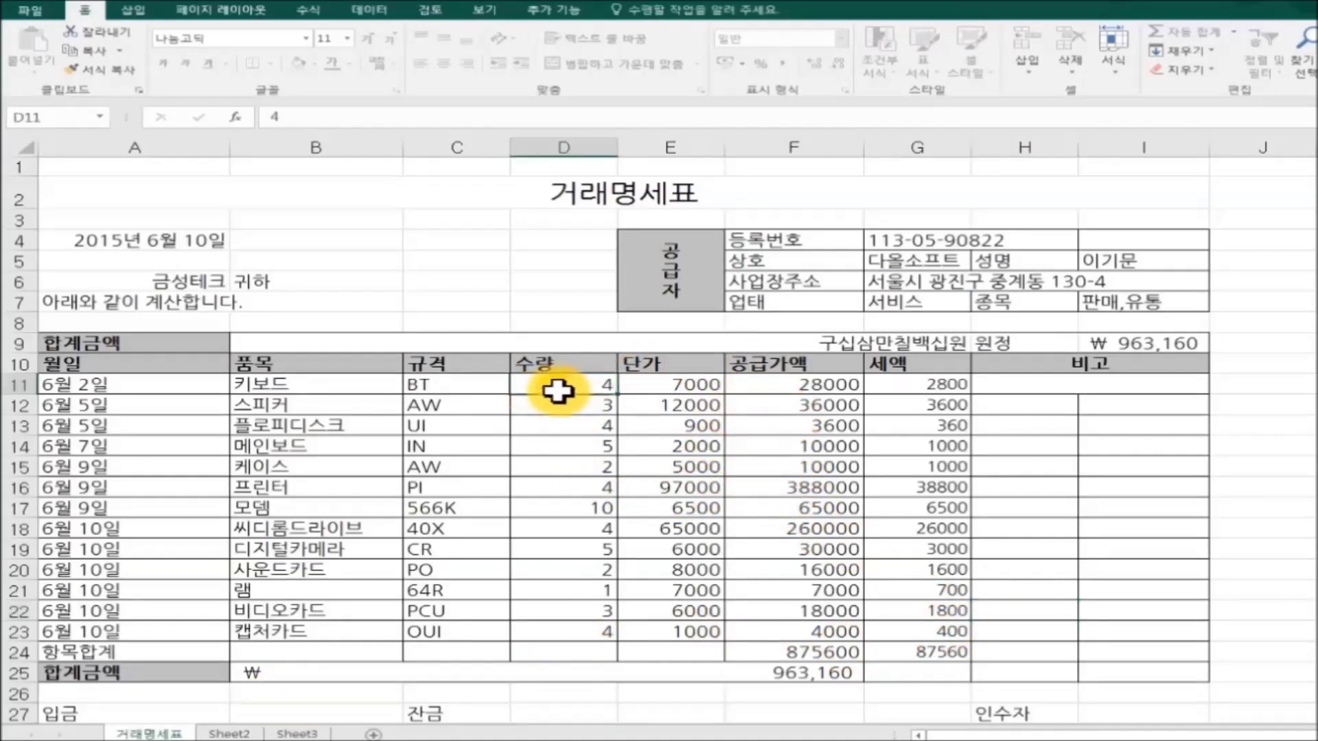
key(Delete)
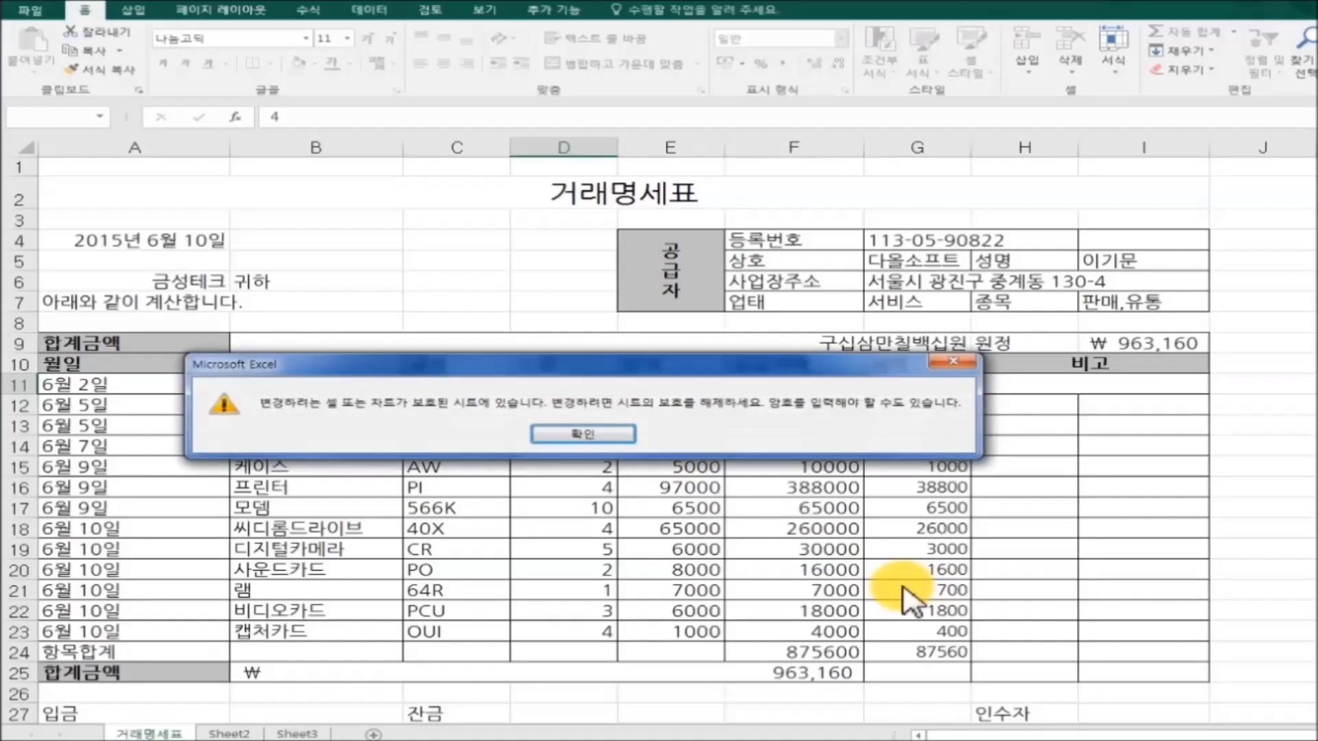
click(585, 432)
click(796, 448)
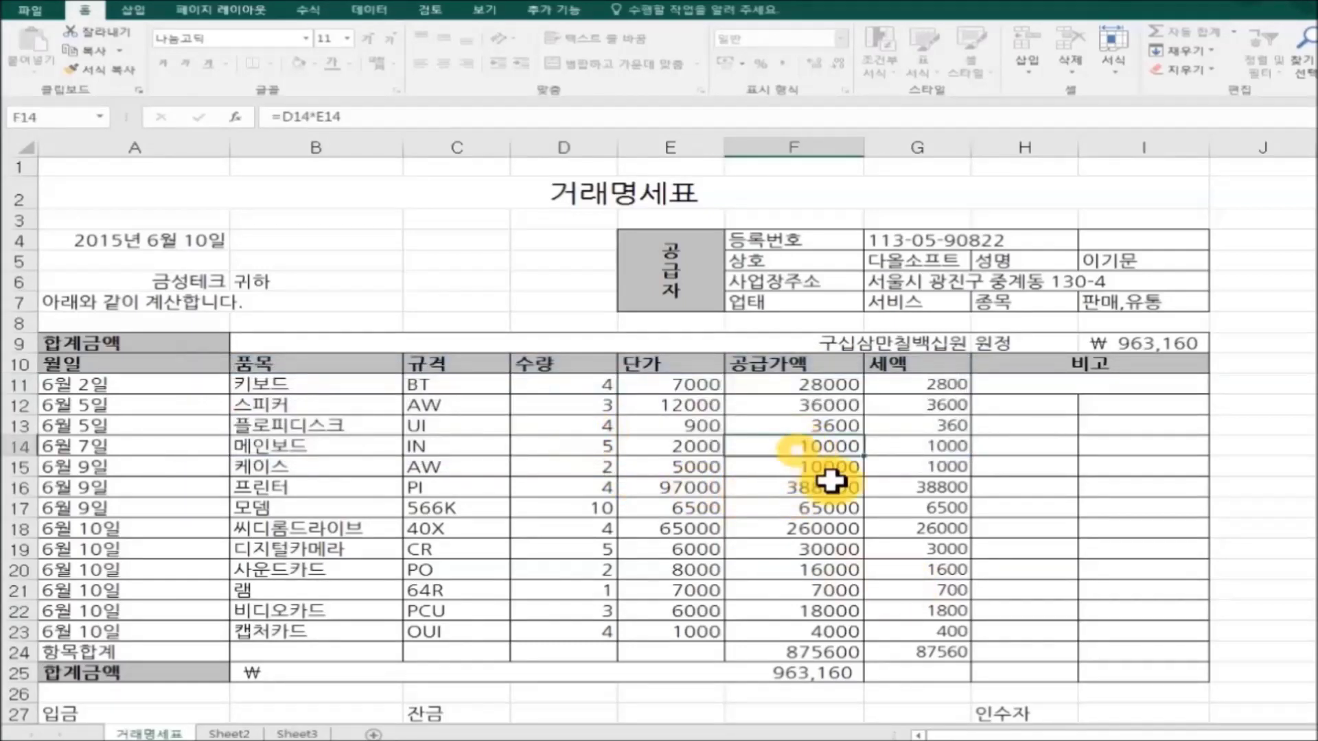
double_click(947, 532)
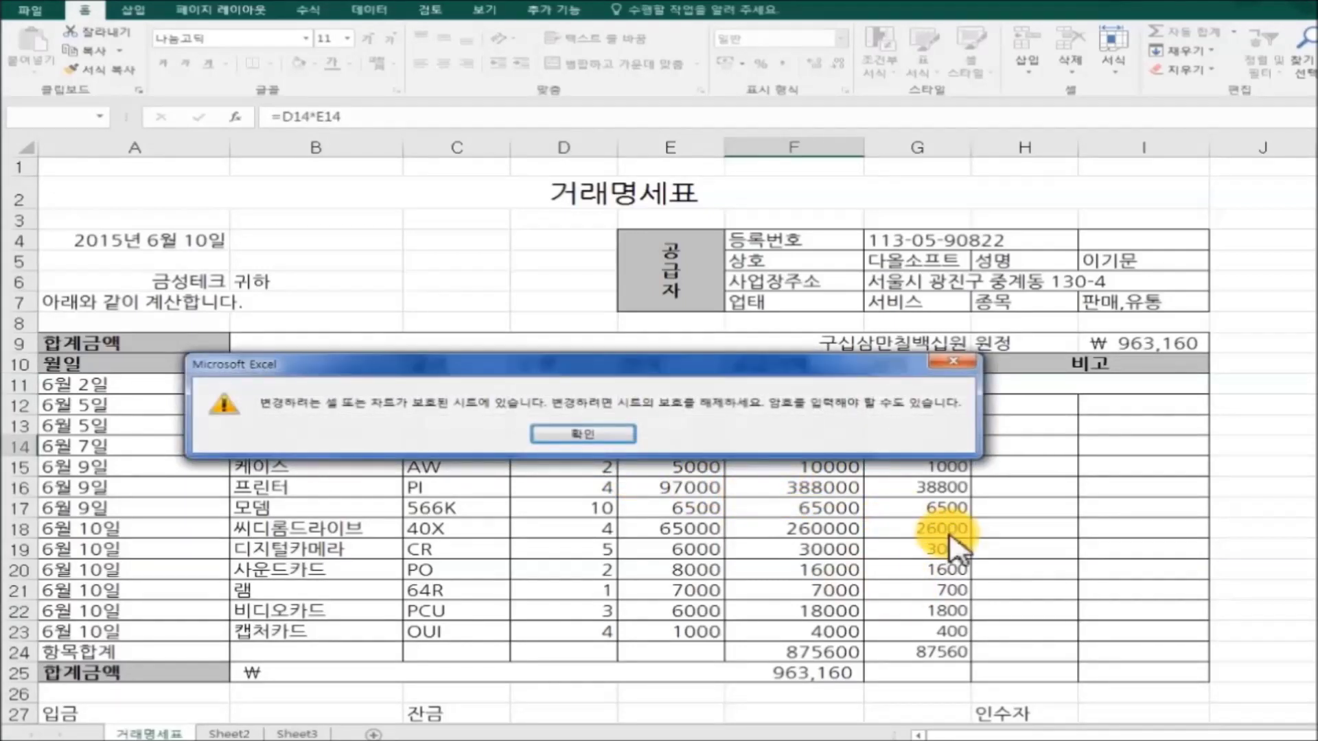
click(597, 433)
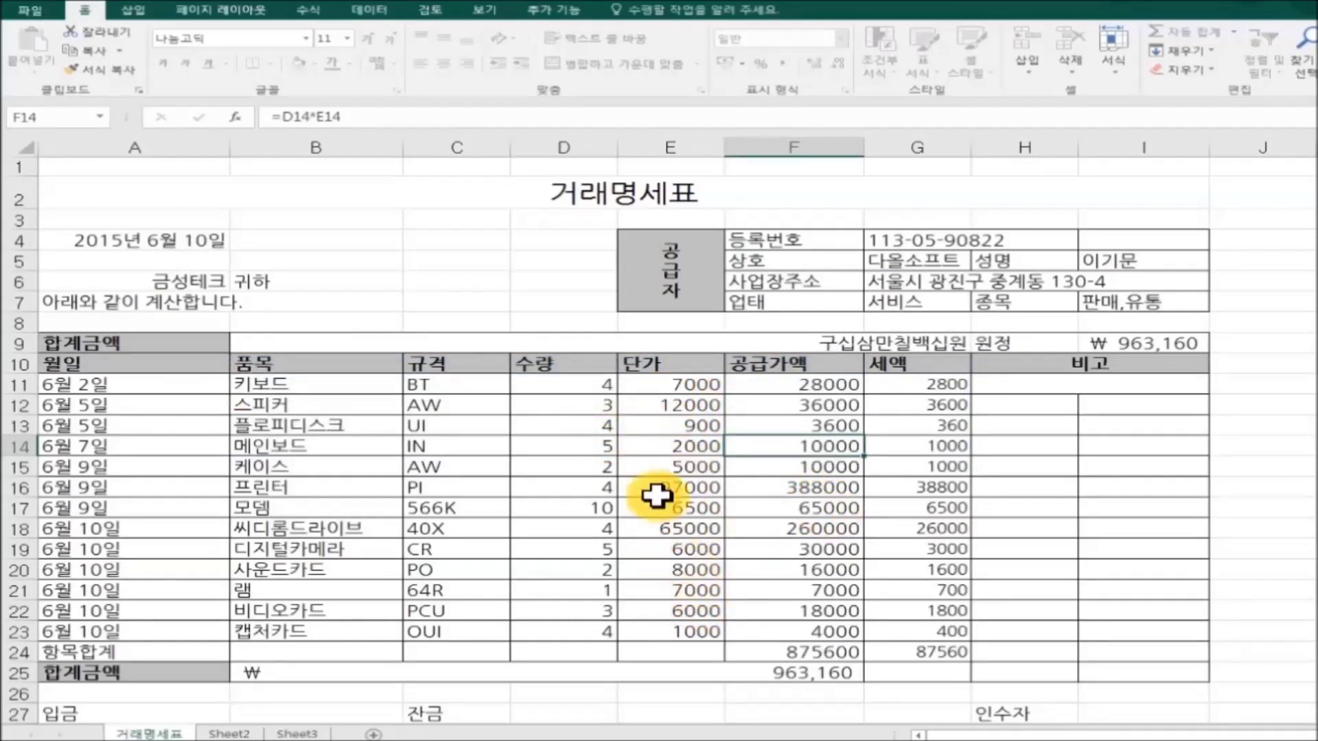
Change the unit prices to 1000 in E13 and 15000 in E15.
click(655, 427)
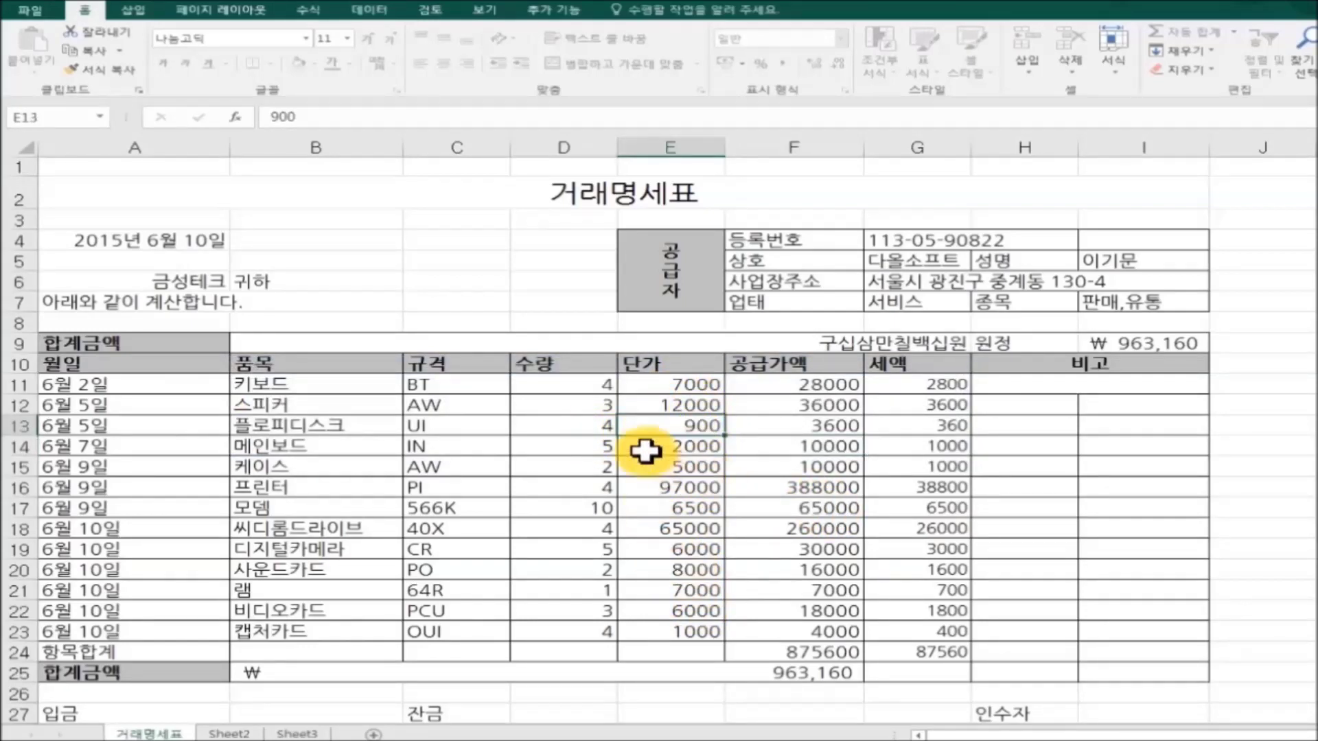
text(1)
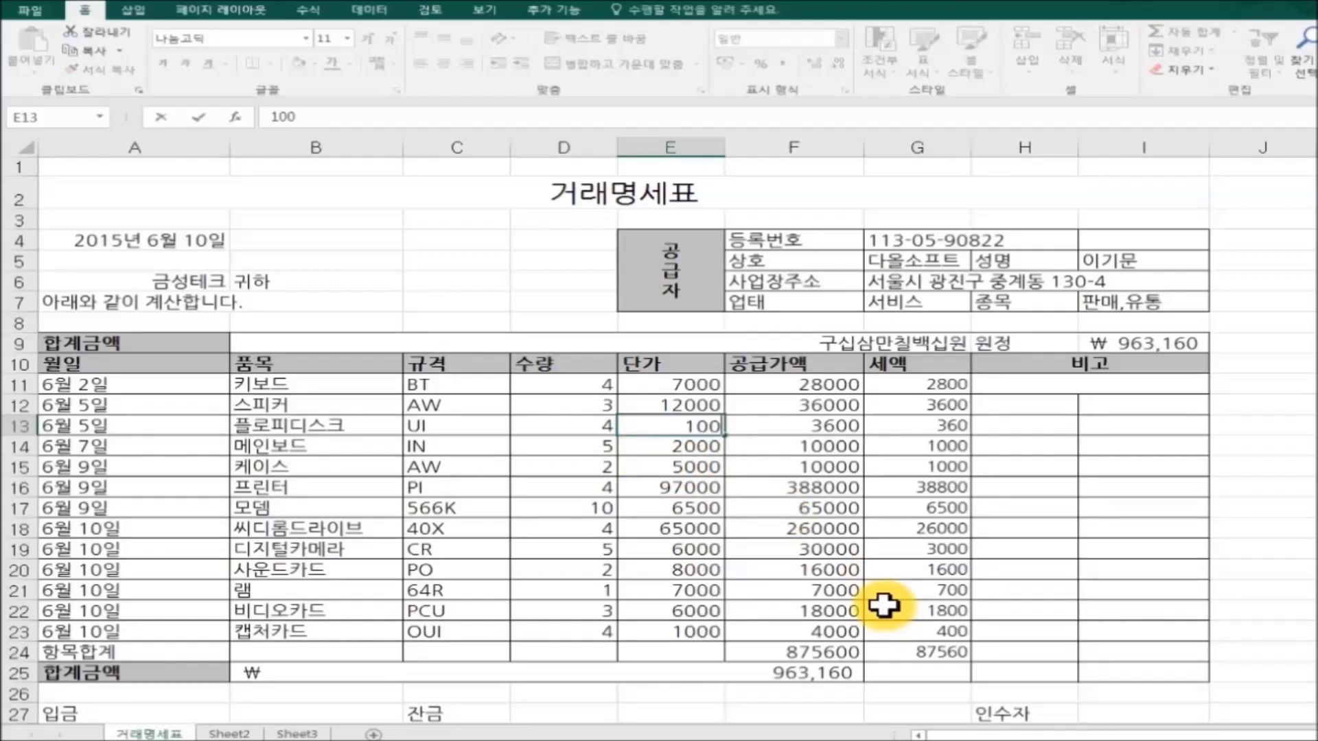
text(000)
click(873, 631)
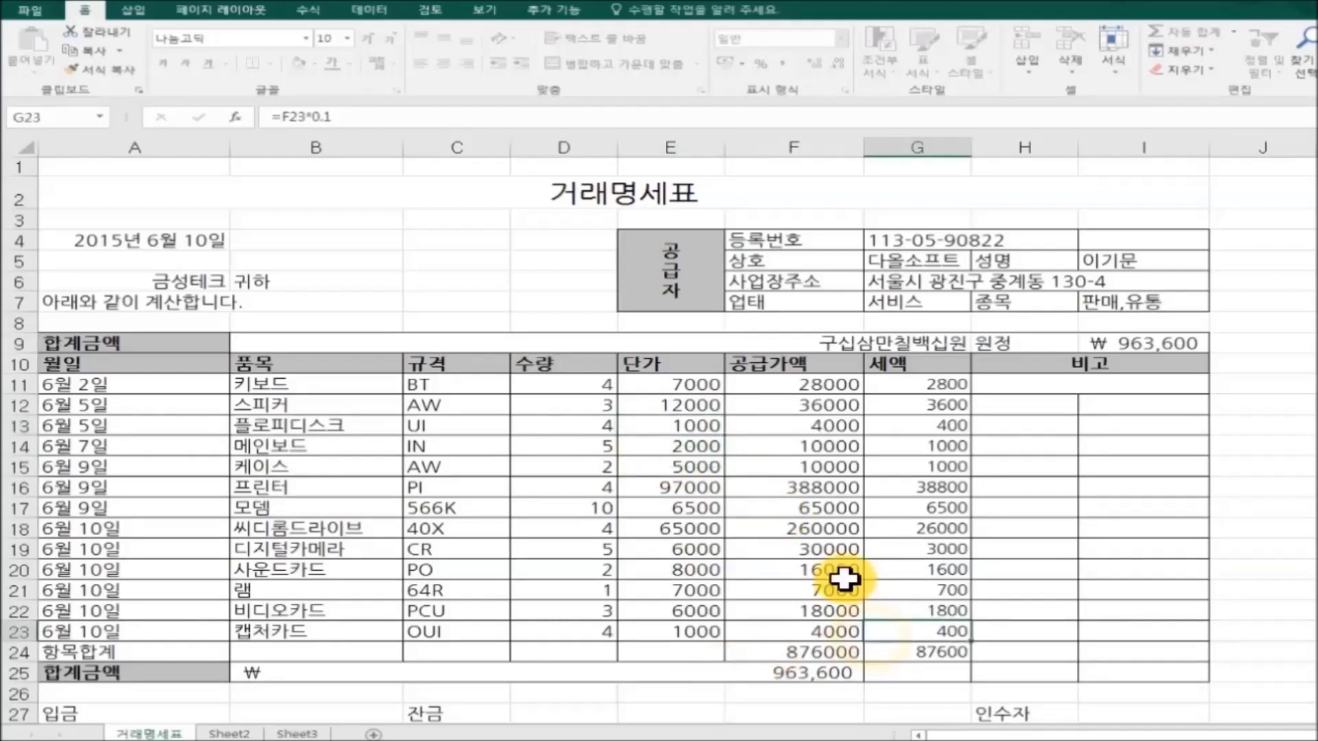
click(675, 471)
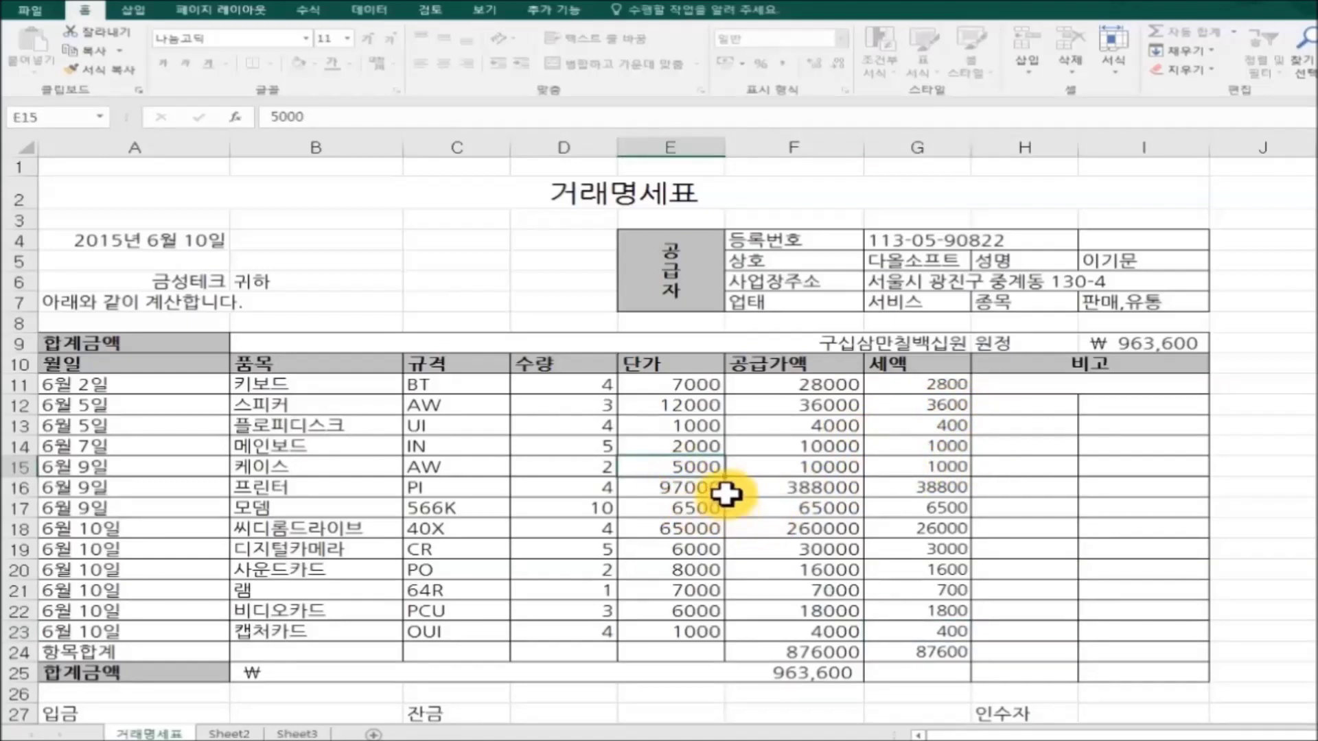
text(1)
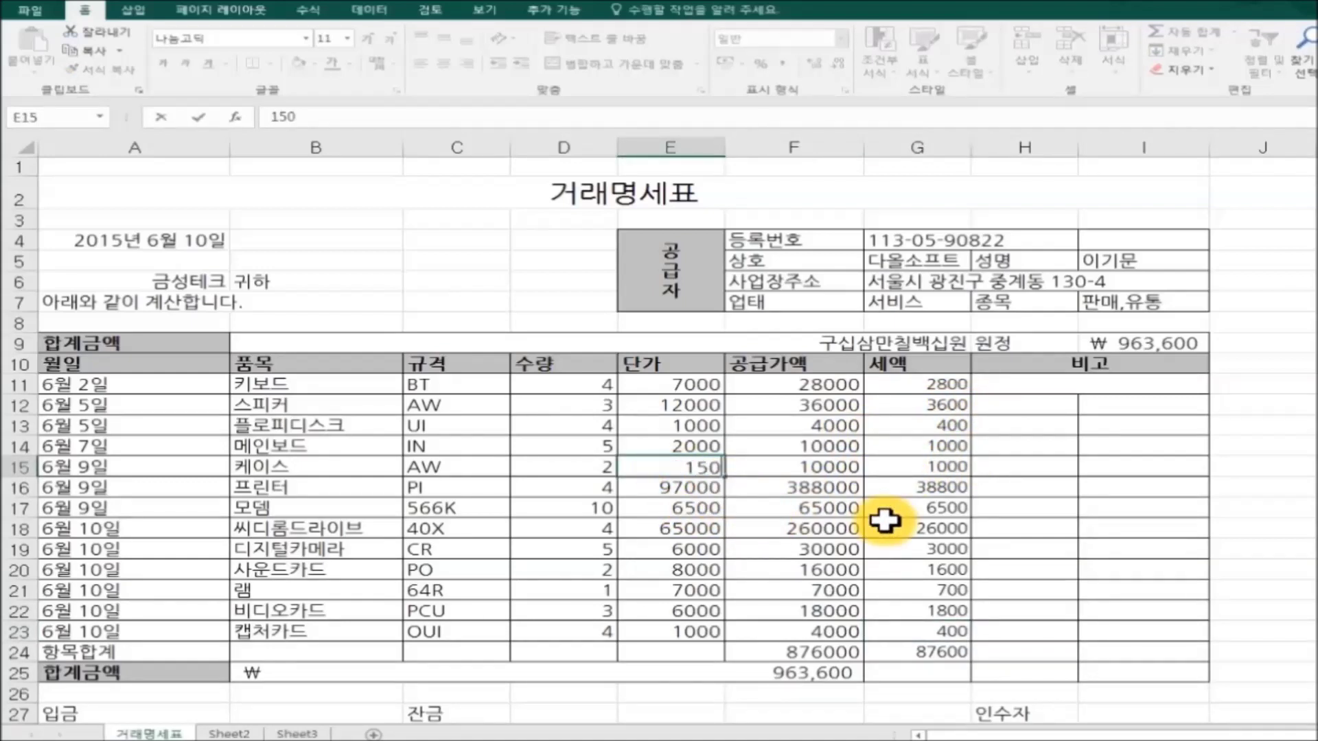
click(980, 547)
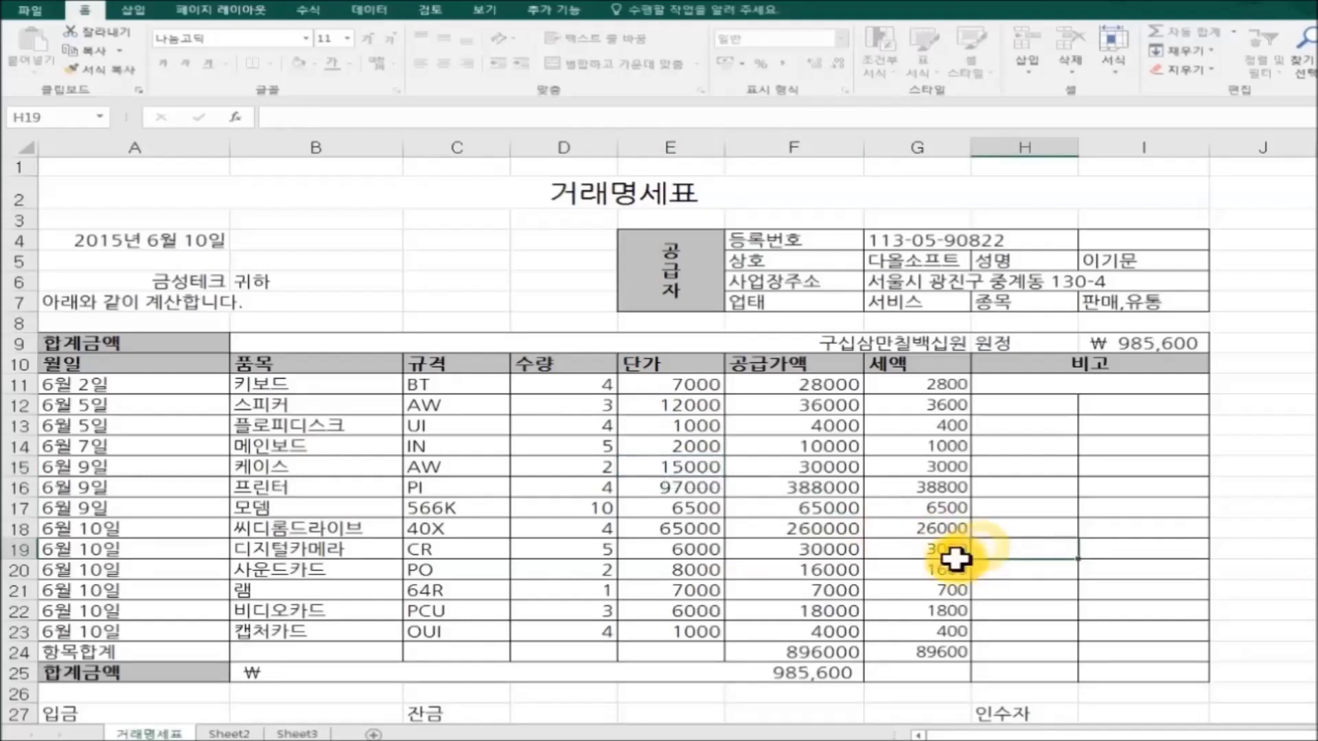
drag(686, 384, 688, 630)
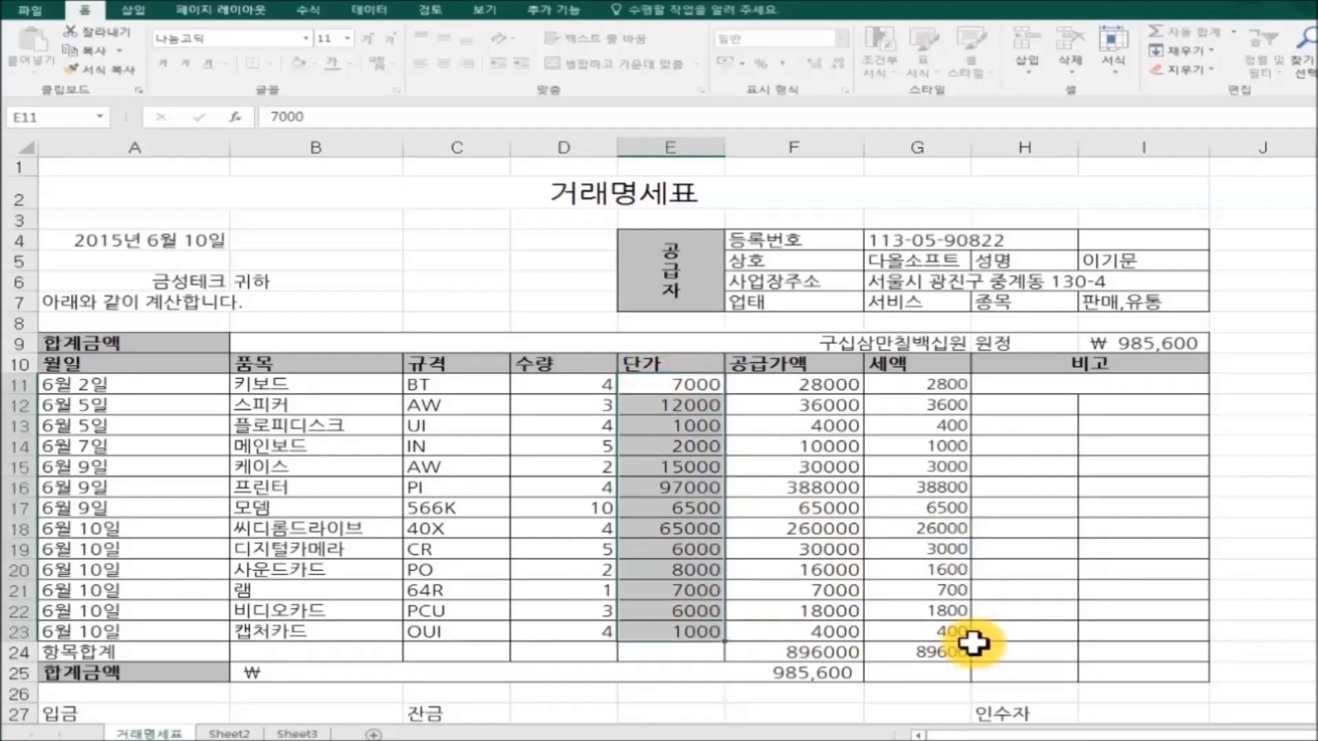
Switch to the 교육평가표 workbook, scroll its evaluation table, and go to the 파일 Info page.
click(1092, 661)
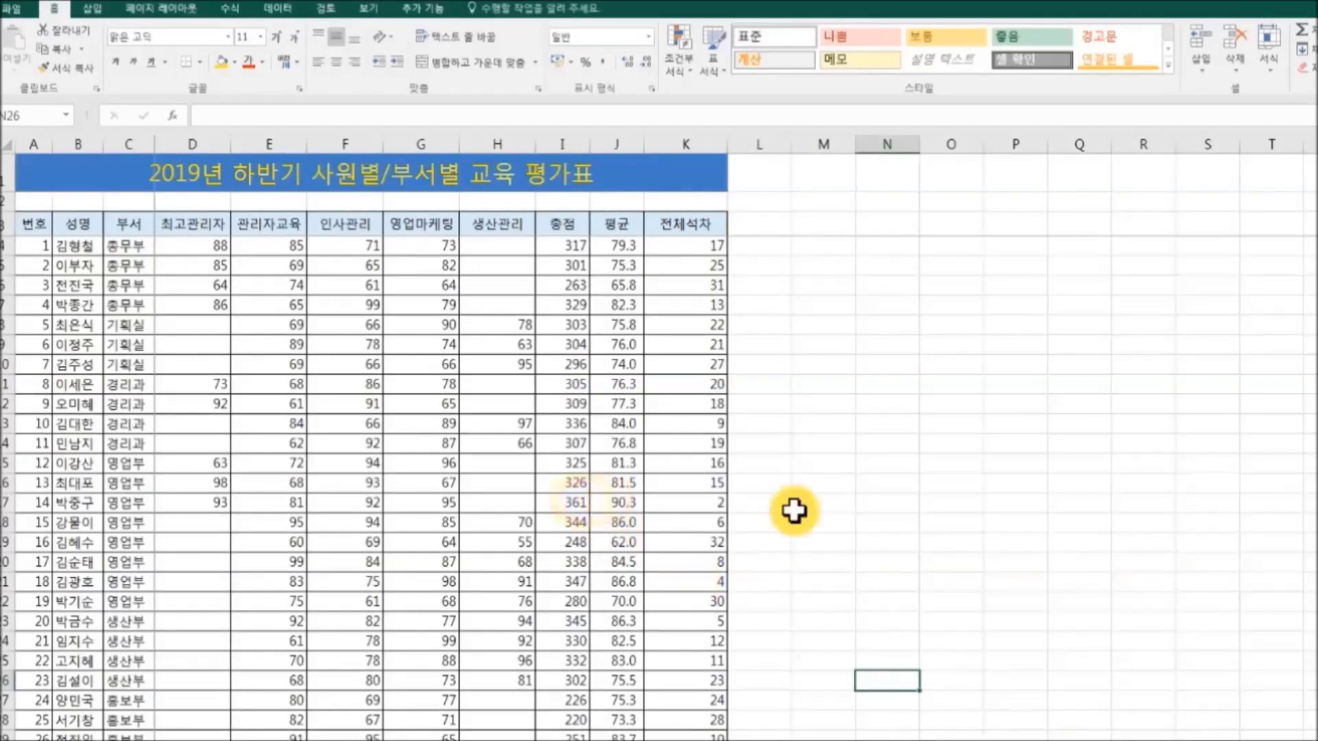
click(816, 505)
scroll(927, 488, down, 3)
scroll(927, 488, down, 1)
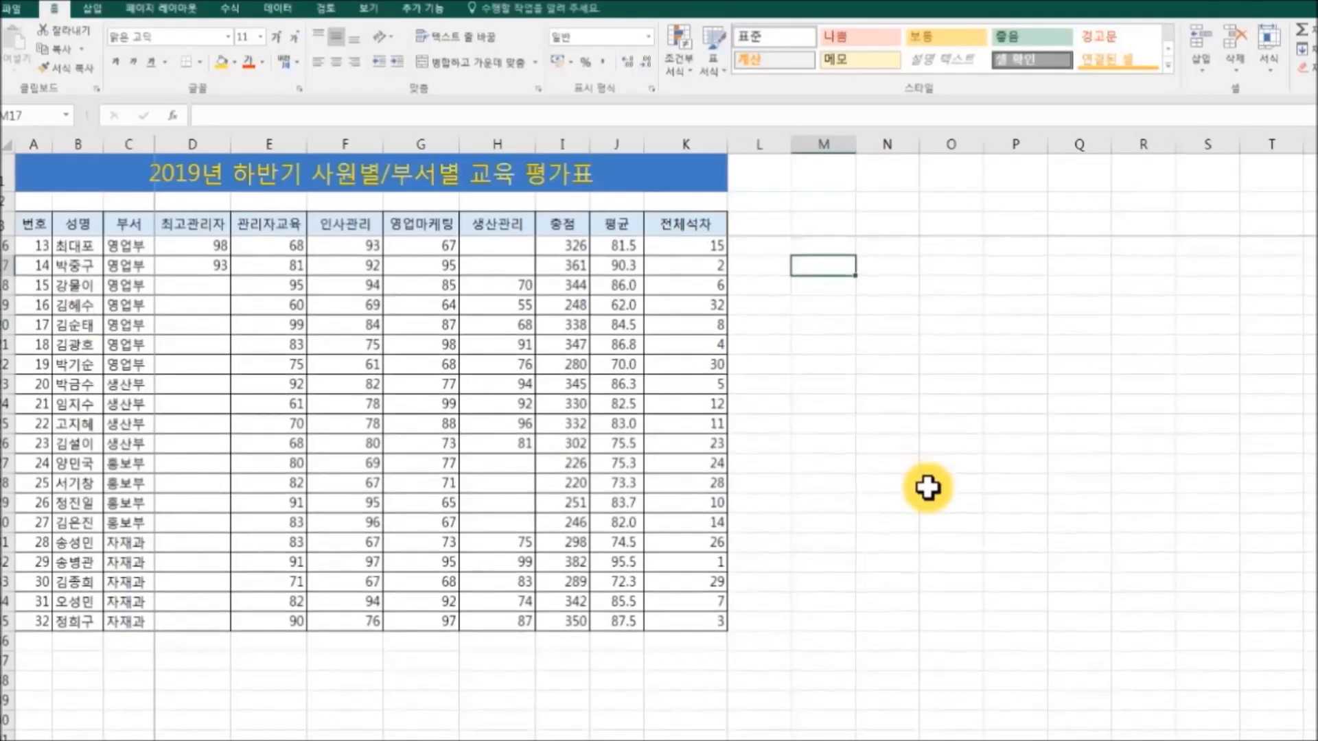
scroll(927, 488, up, 4)
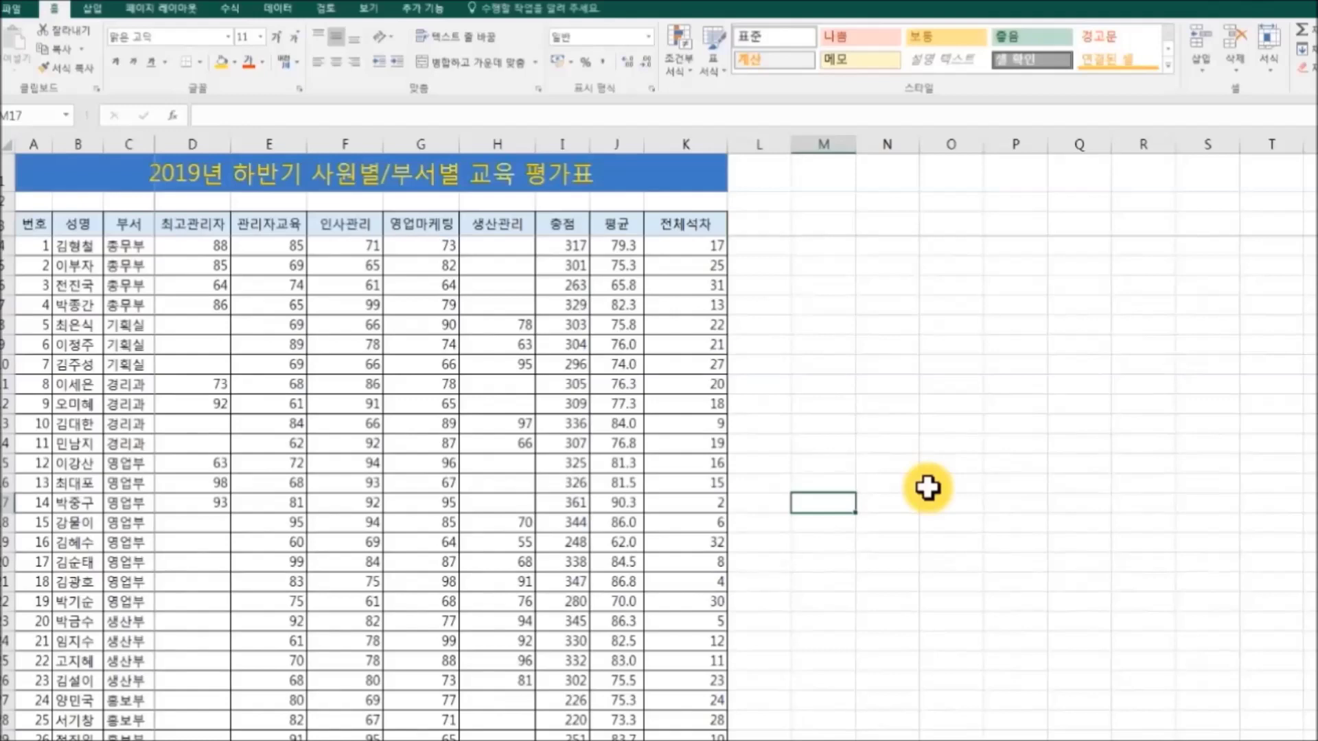
click(22, 12)
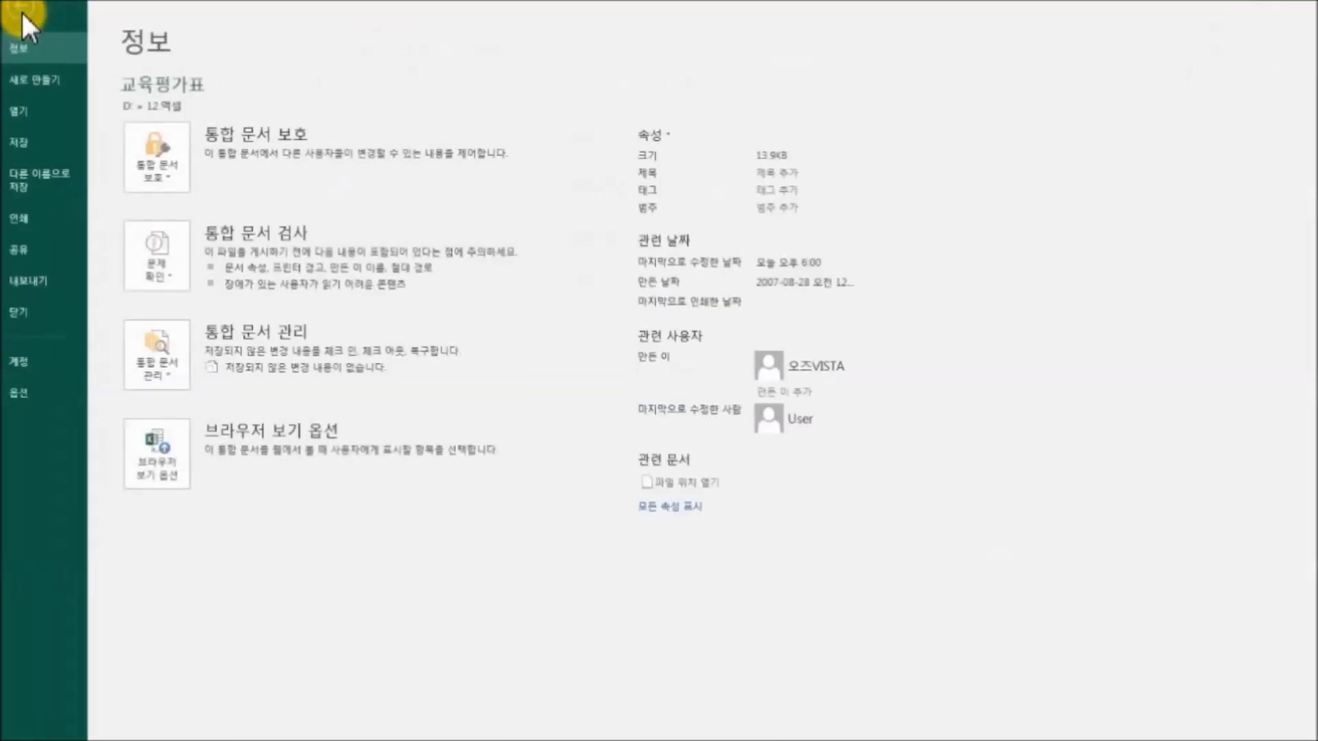
Start 다른 이름으로 저장 in the 12.엑셀 folder with the file name 교육평가표2019.
click(34, 179)
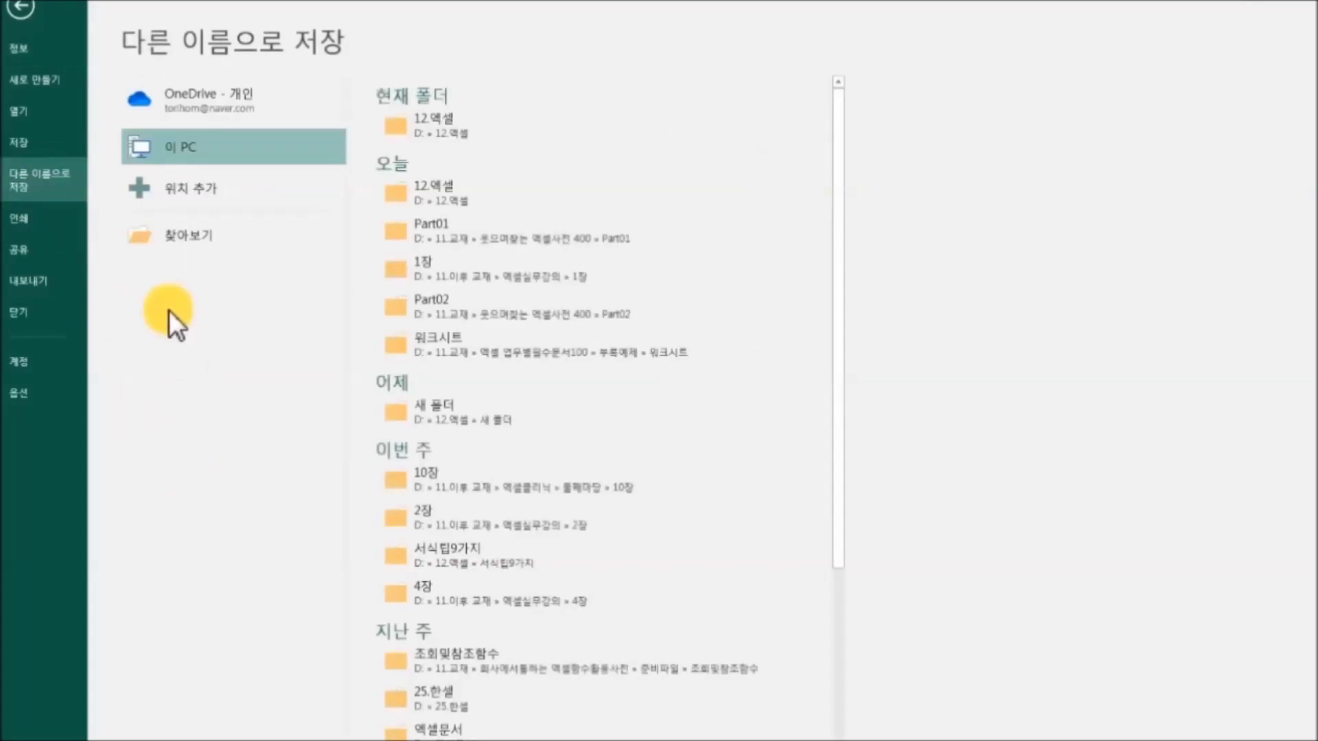
click(184, 241)
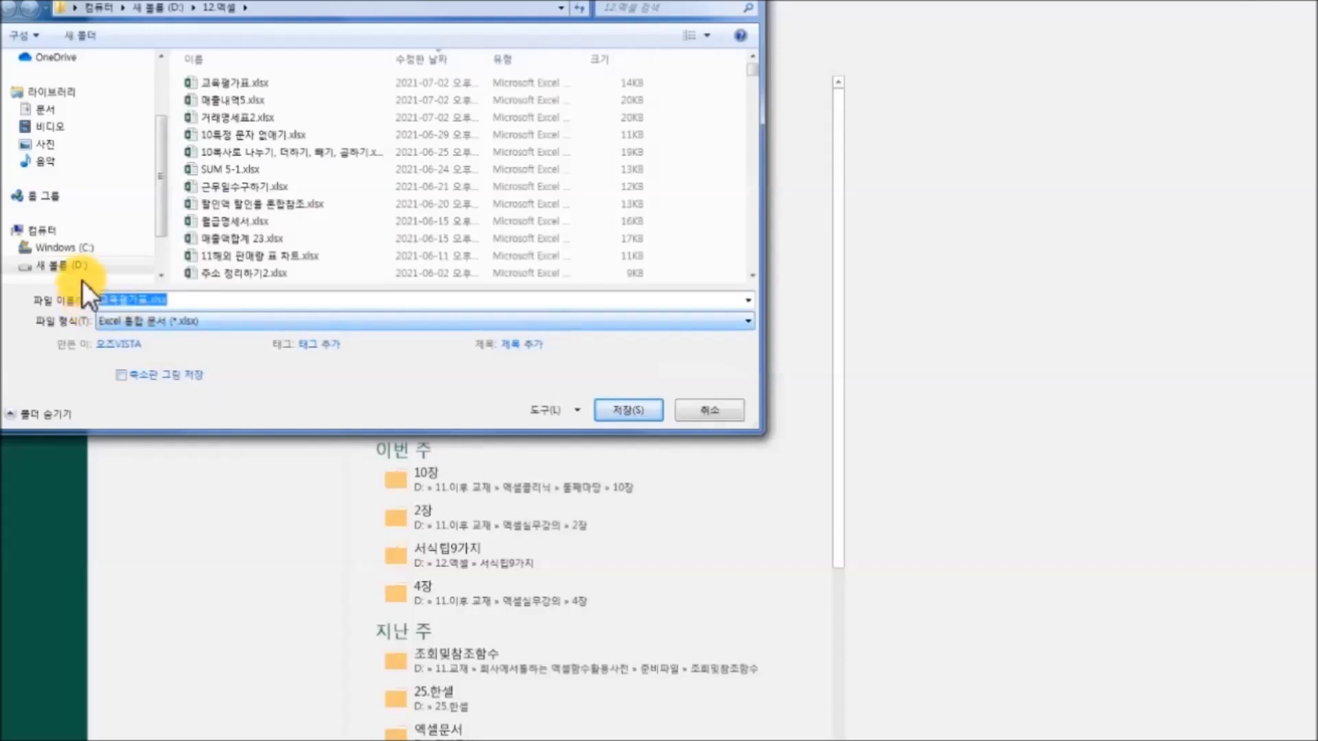
drag(147, 300, 209, 300)
text(20)
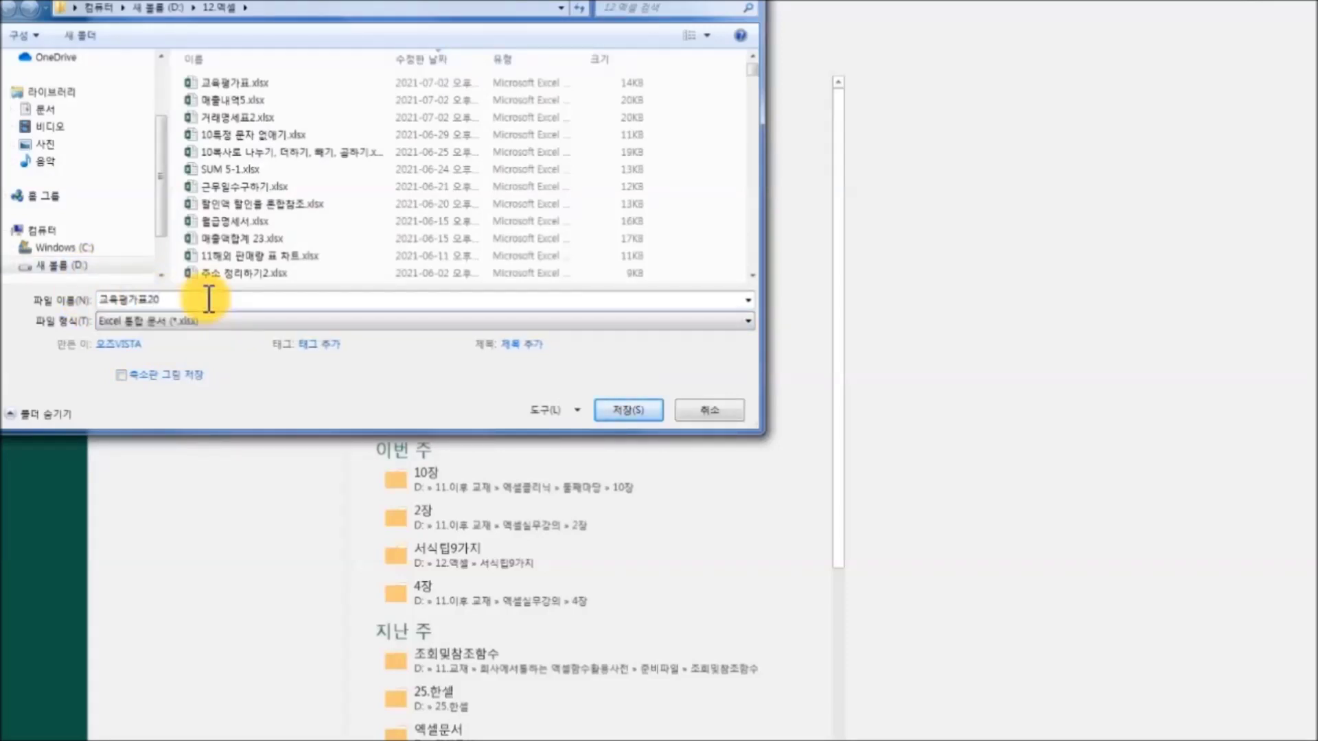
text(19)
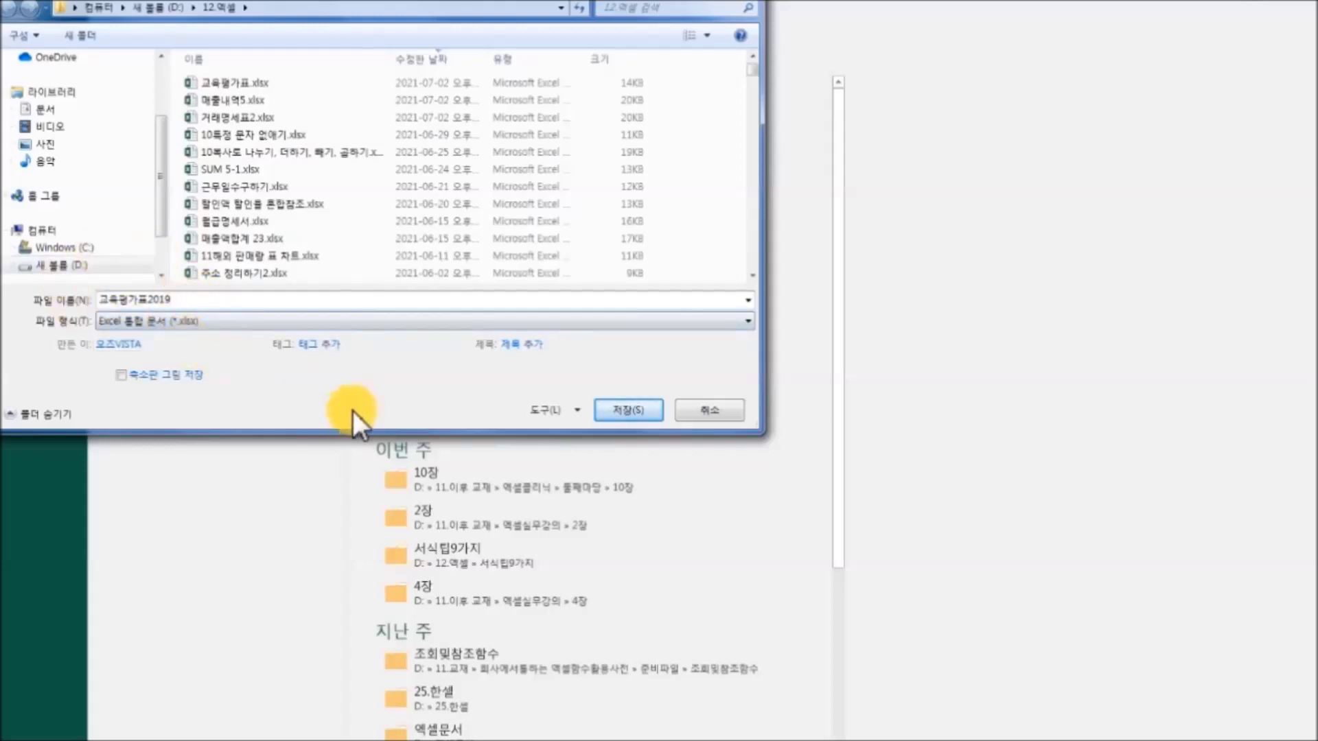
click(579, 410)
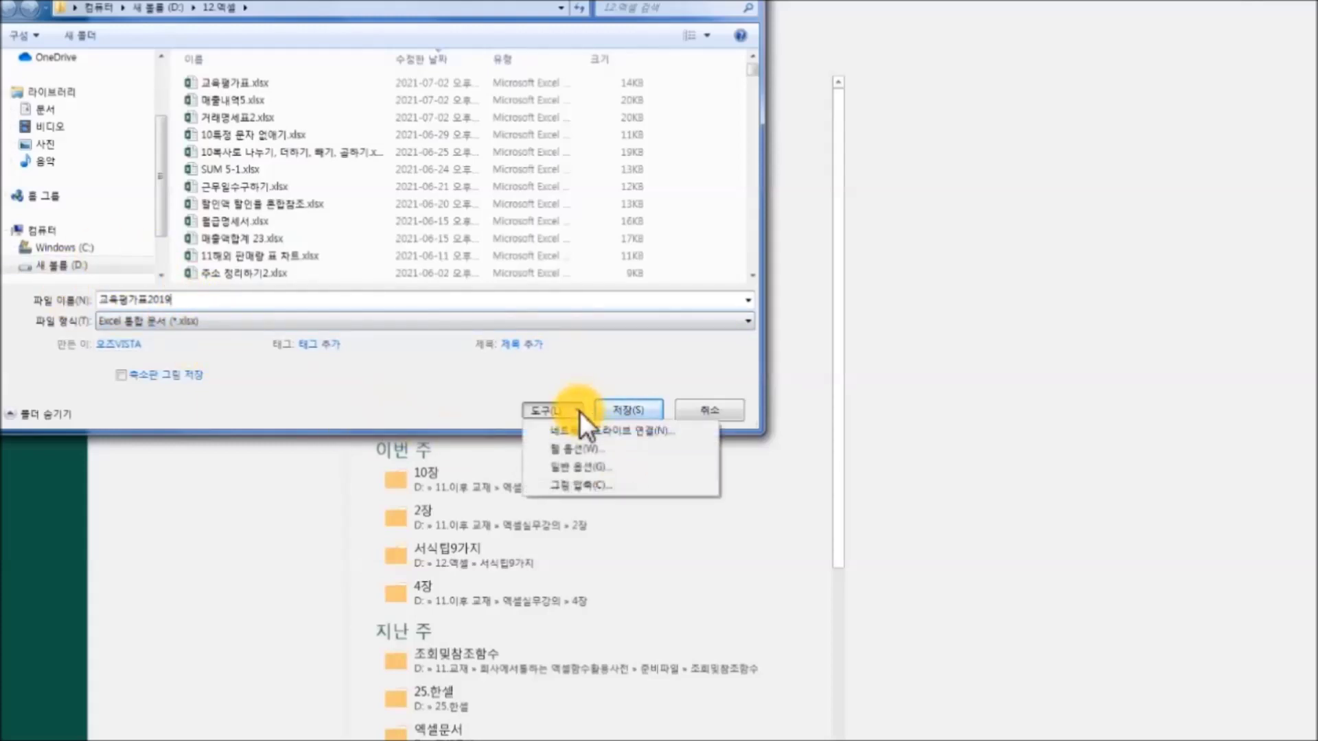
Set and confirm an open password for 교육평가표2019 in 도구 > 일반 옵션.
click(636, 467)
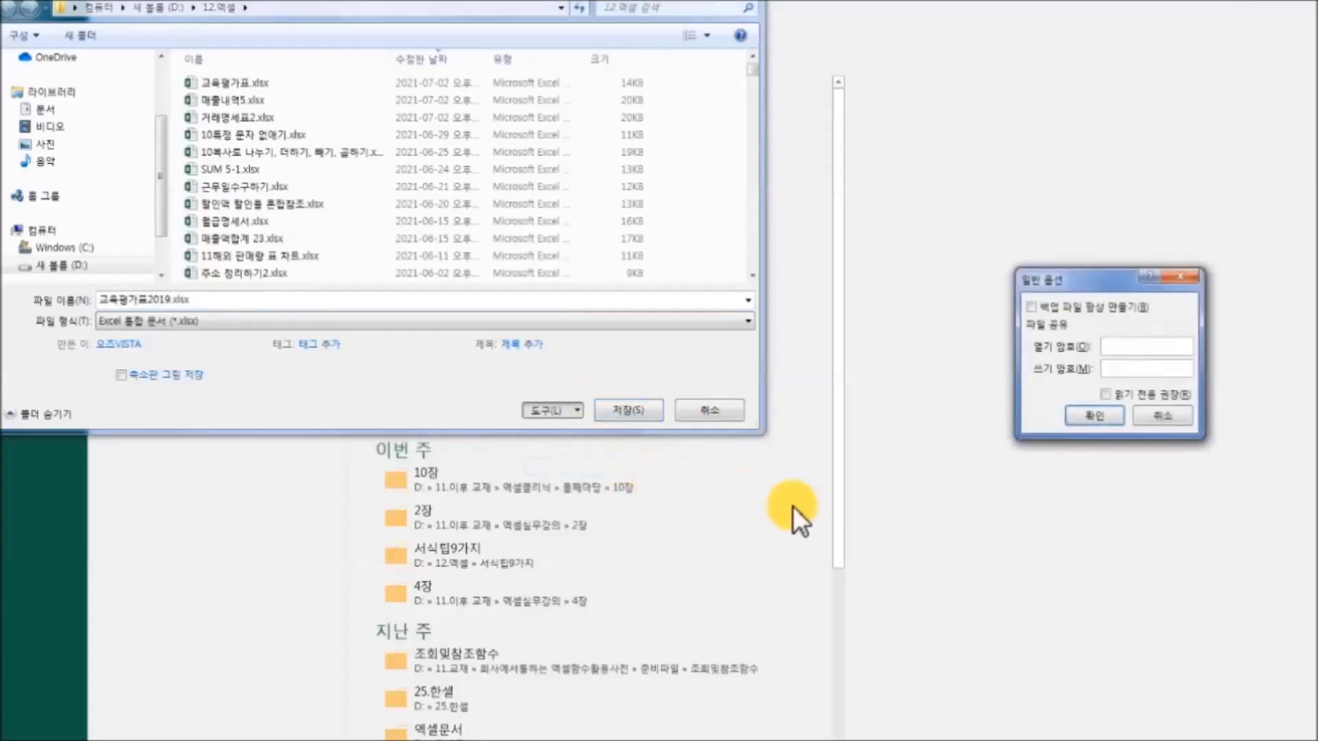
drag(1081, 288, 867, 271)
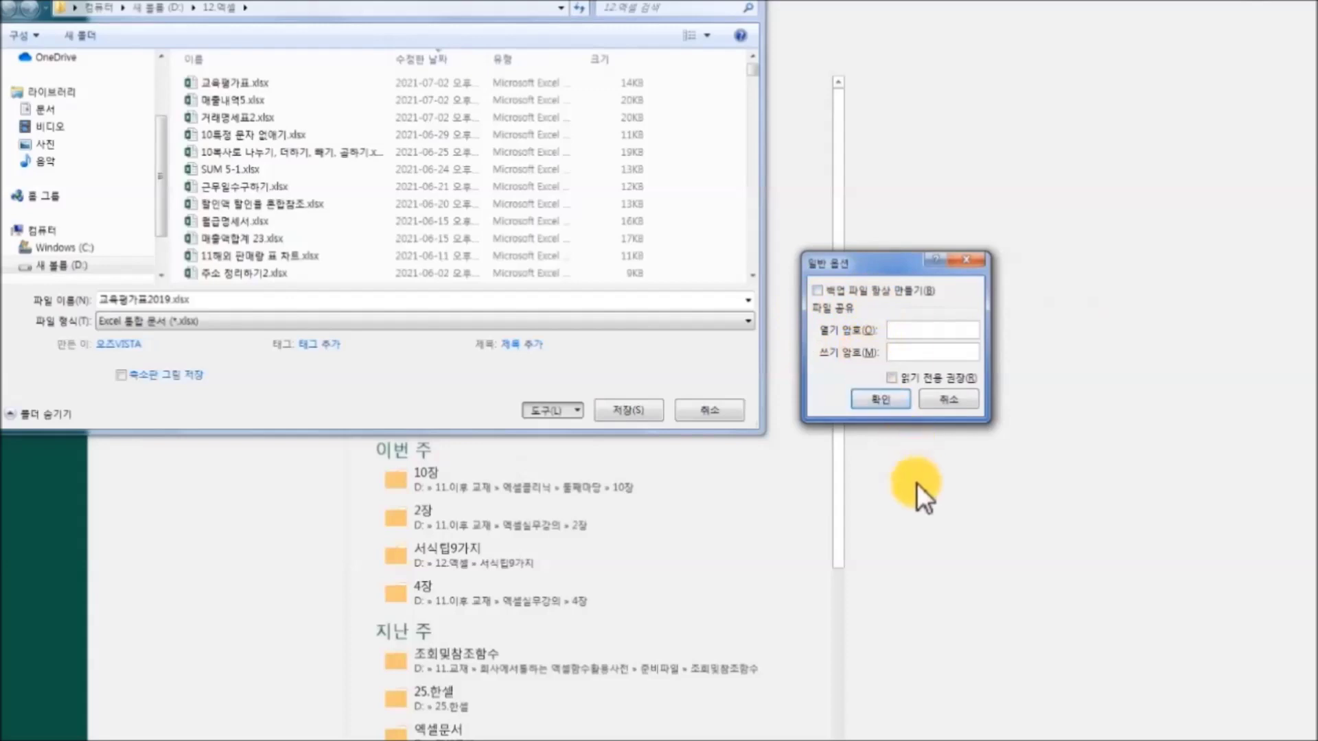
text(1234)
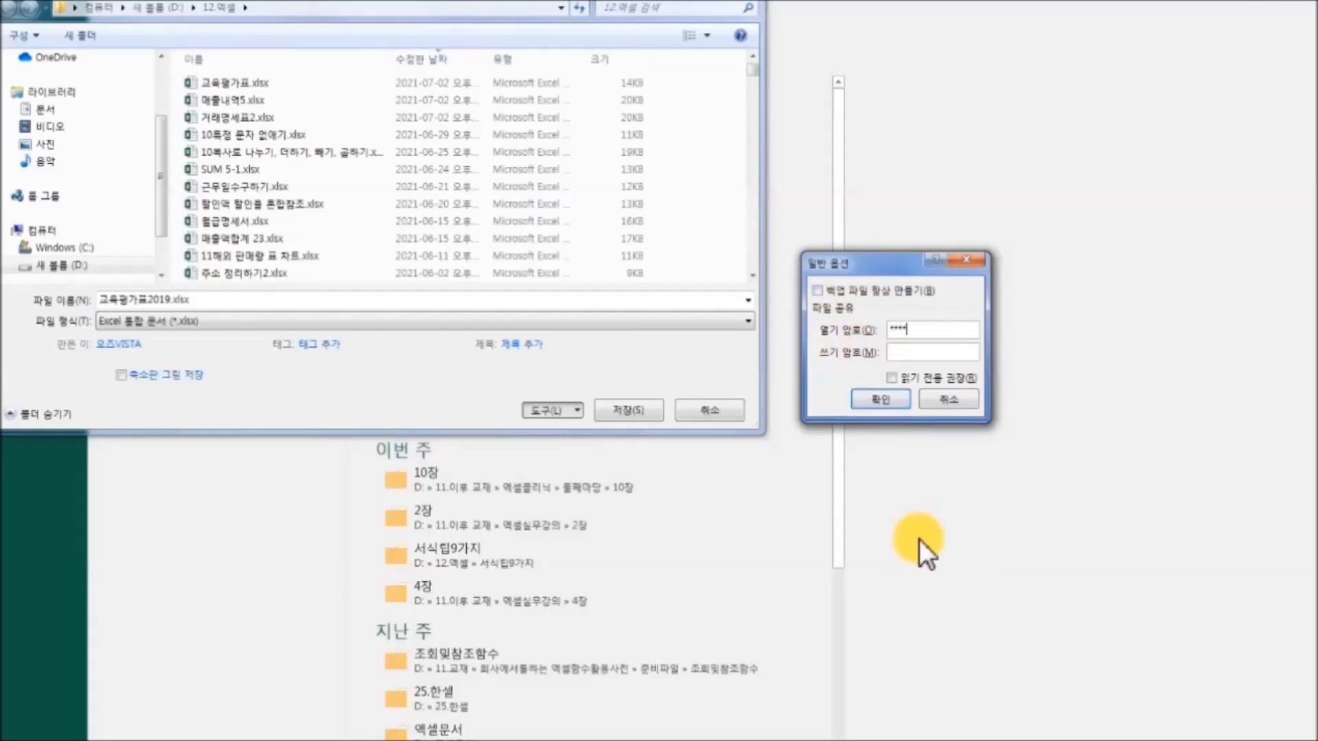
click(894, 398)
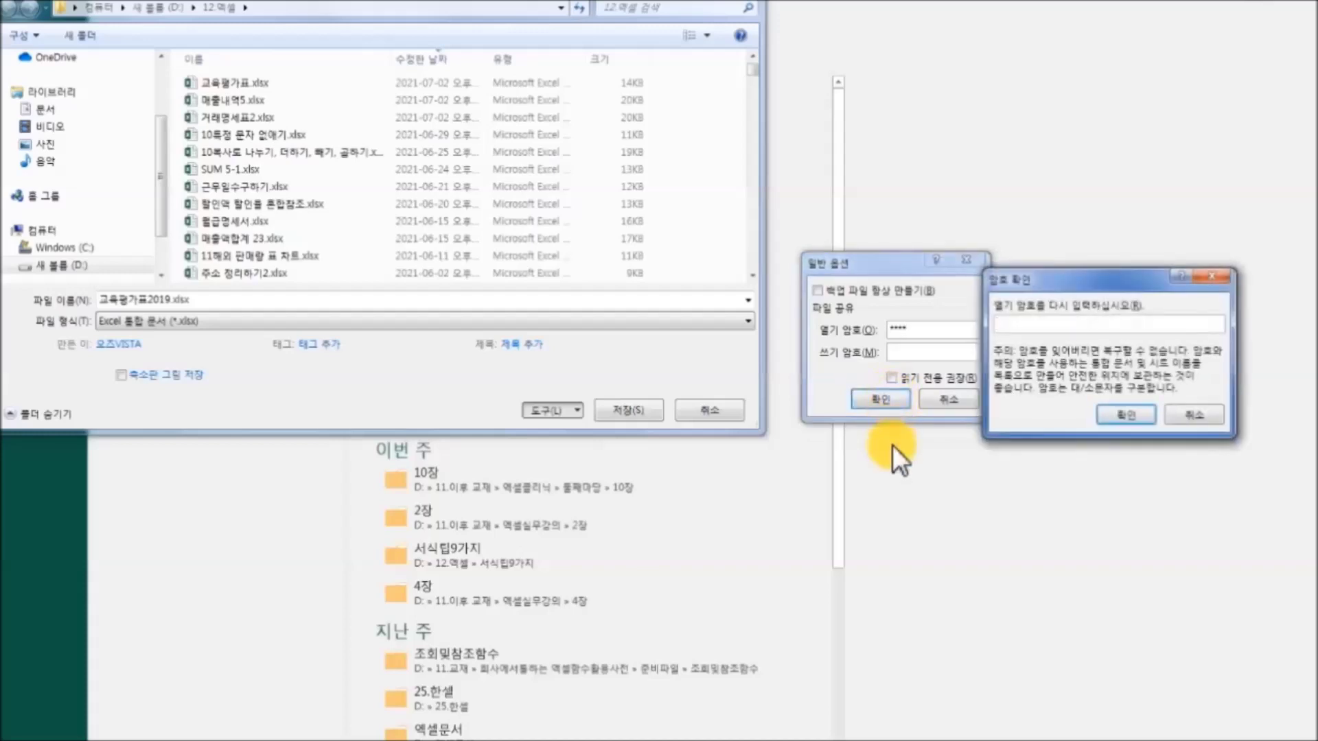
text(1234)
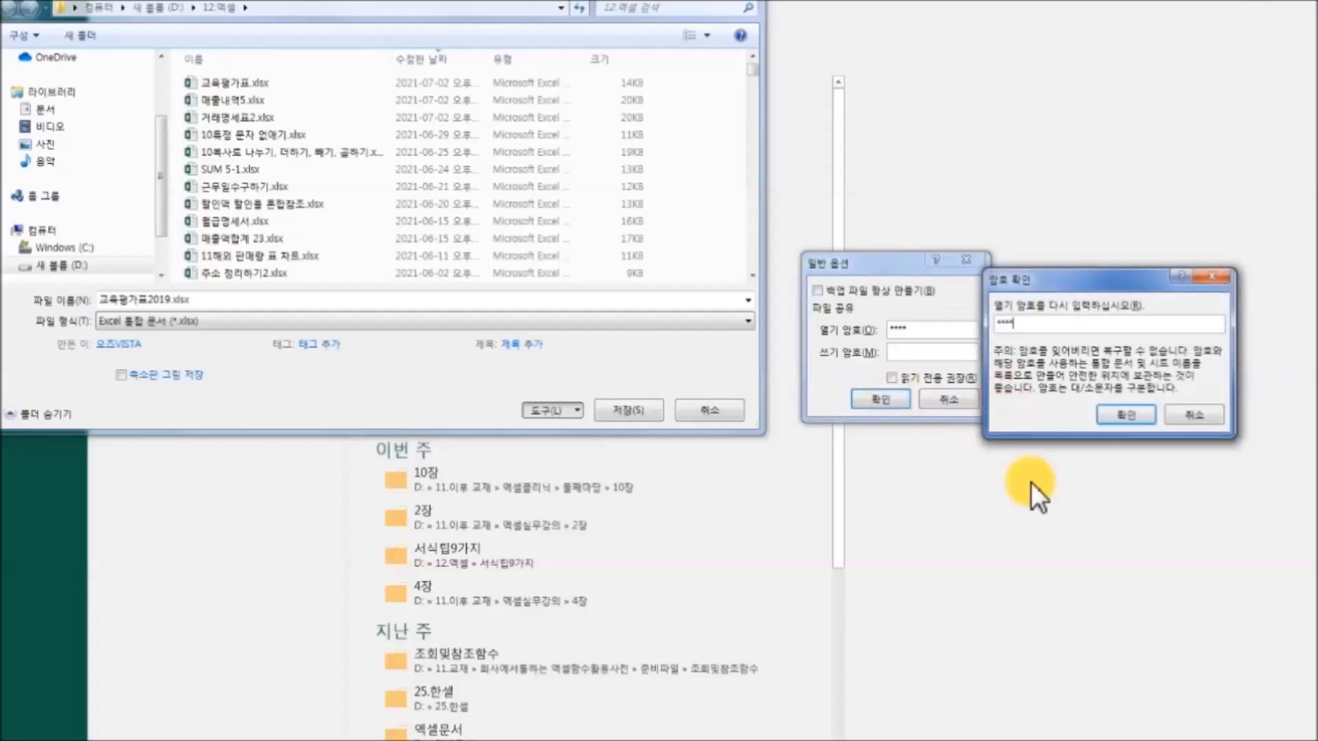
click(1117, 419)
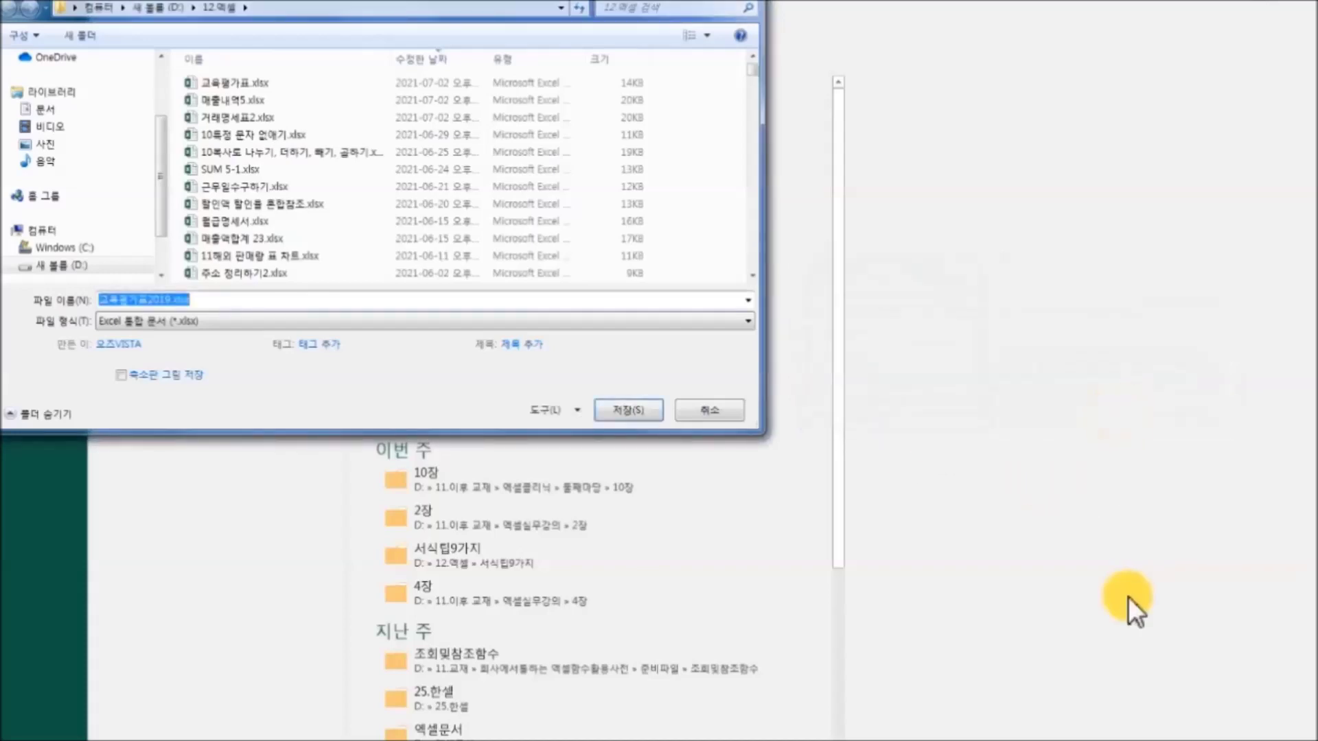
click(206, 305)
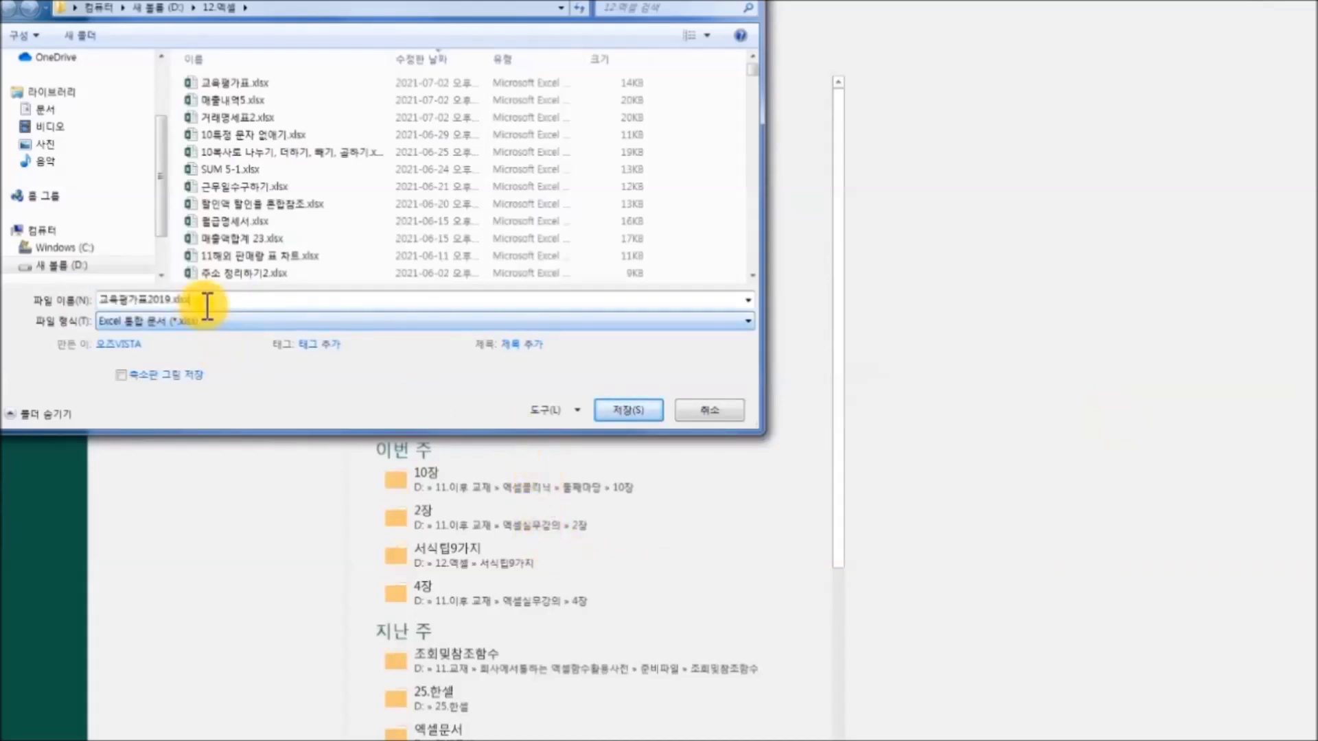
Save 교육평가표2019.xlsx, then reopen it from Explorer by entering its open password.
click(645, 410)
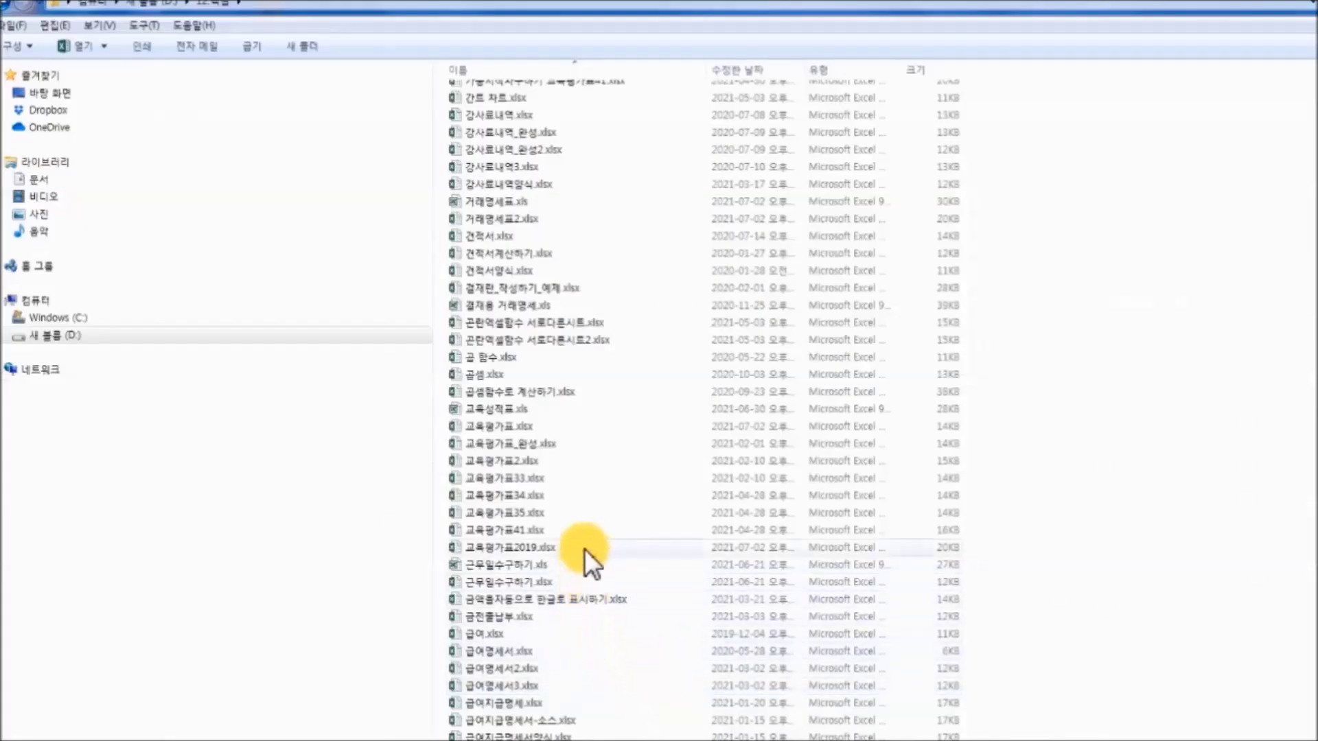
click(597, 548)
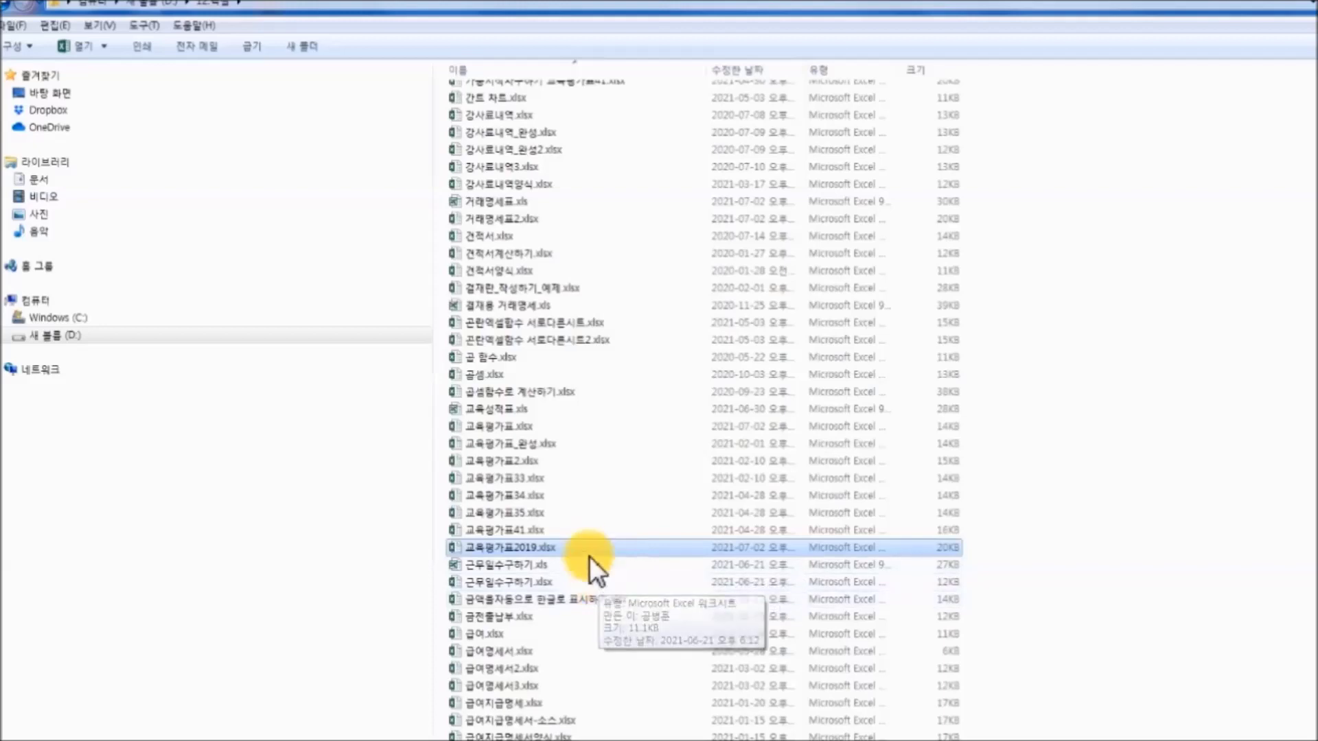
double_click(601, 546)
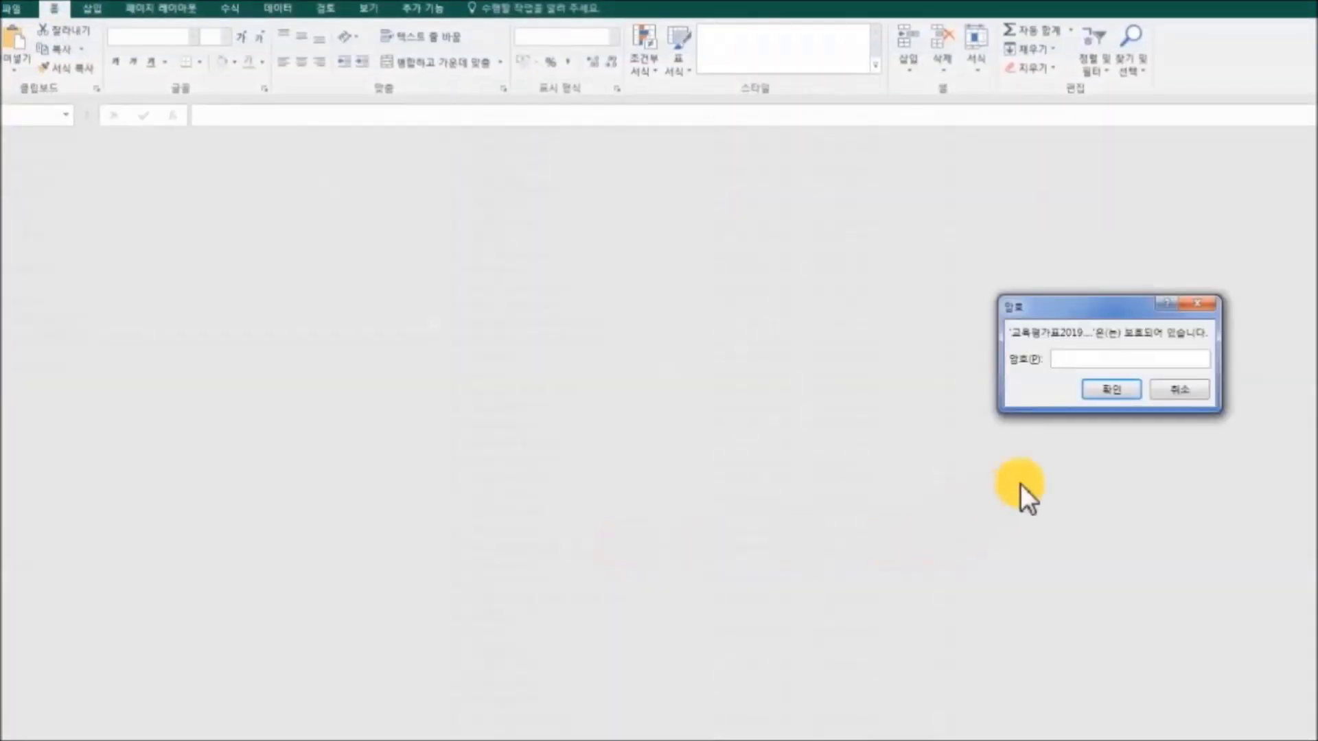
drag(1090, 310, 717, 267)
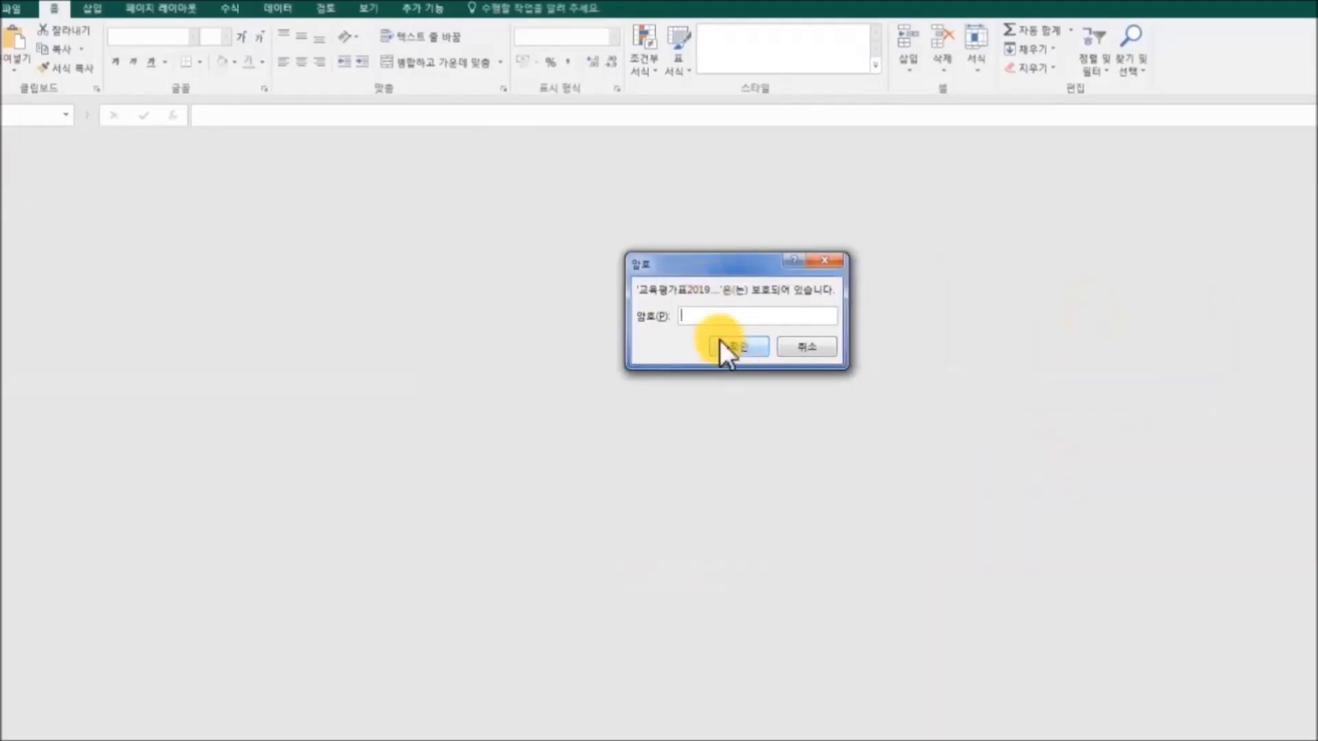
text(1234)
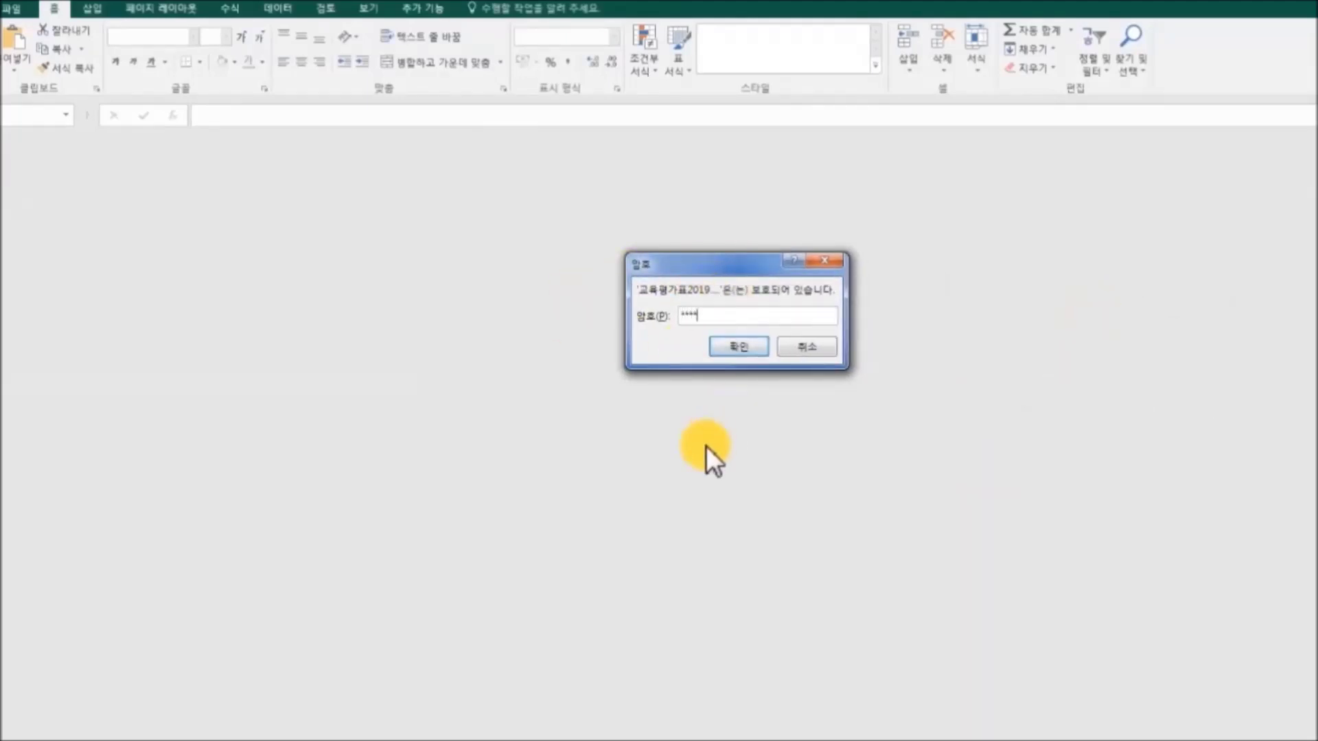
click(736, 344)
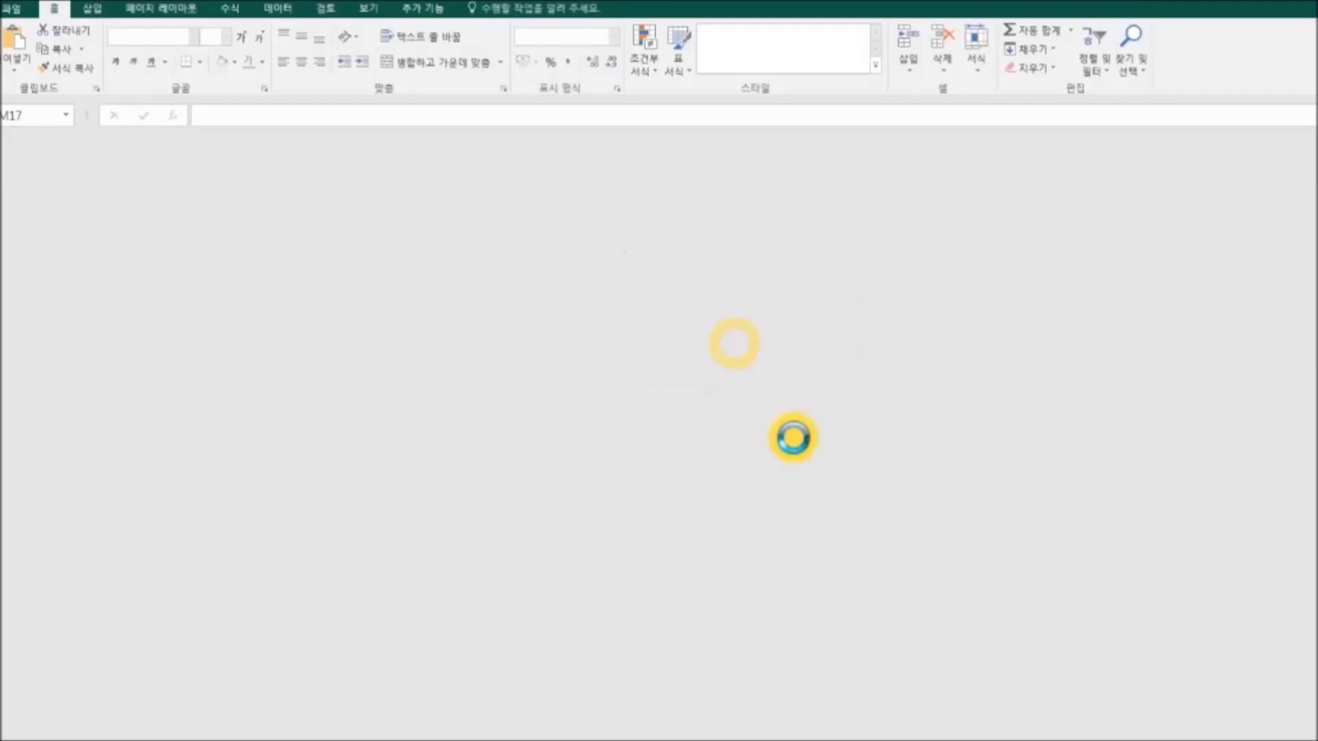
scroll(818, 577, down, 4)
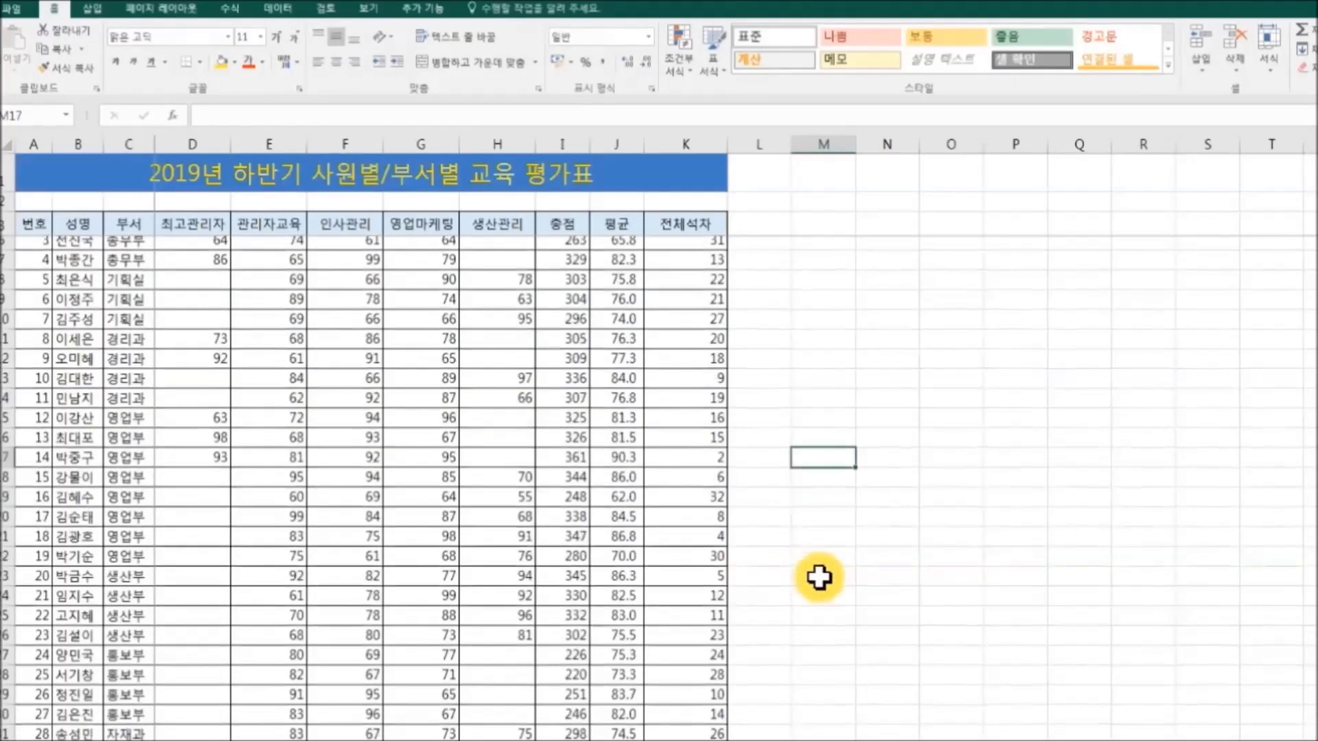
Reopen 교육평가표2019.xlsx from its folder and enter the workbook's open password.
scroll(819, 576, up, 3)
scroll(818, 577, up, 1)
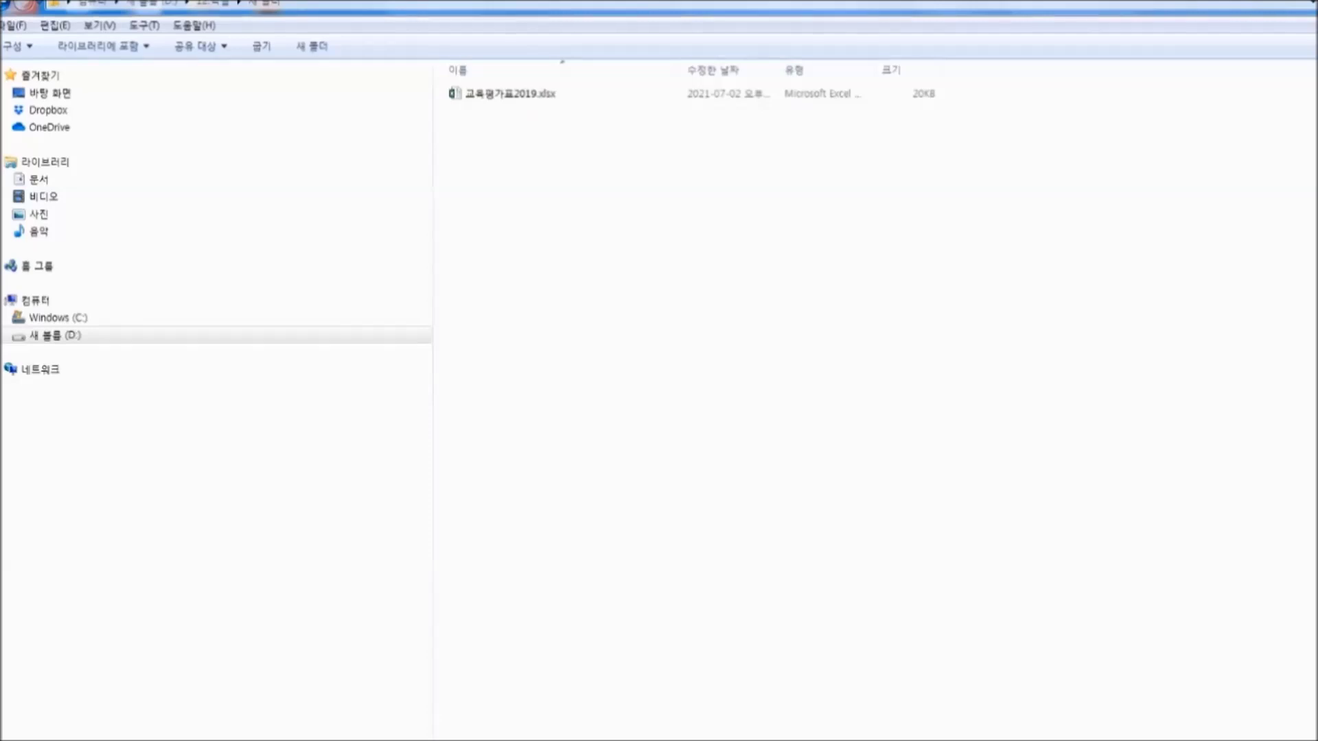
click(498, 103)
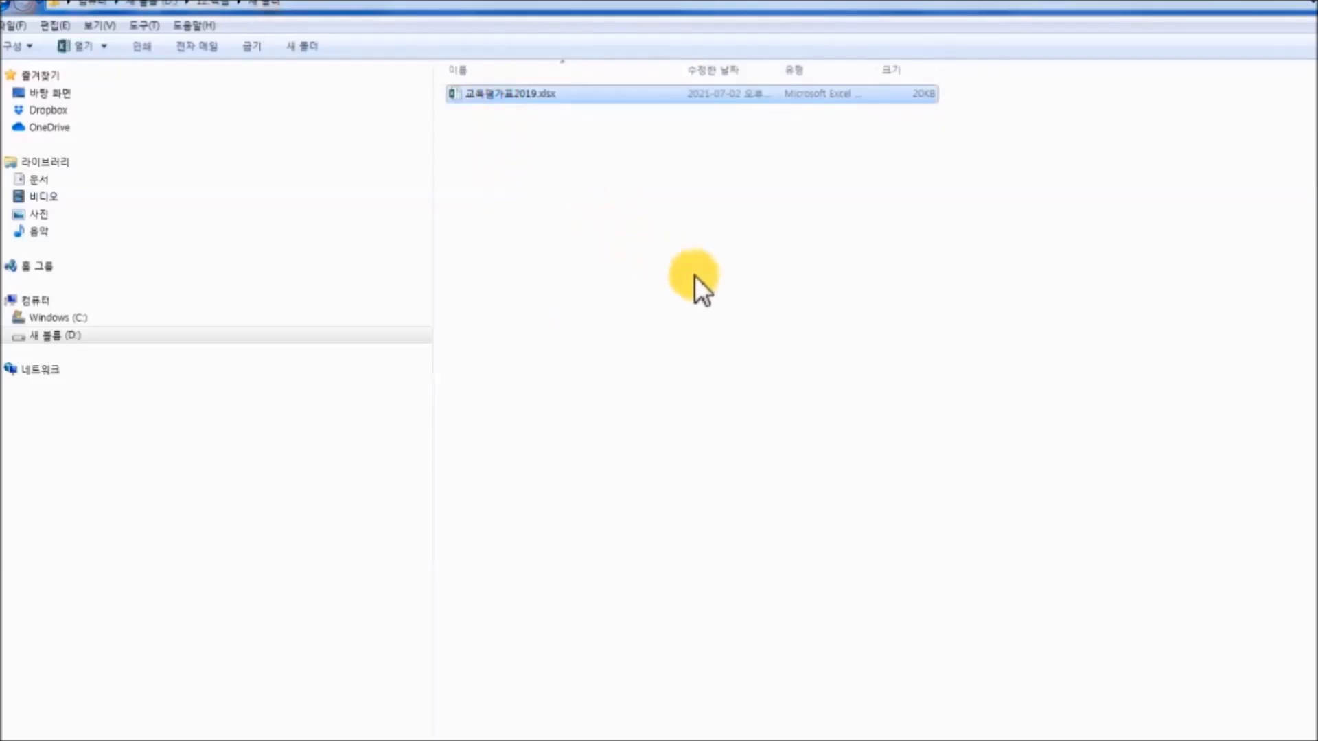
double_click(505, 96)
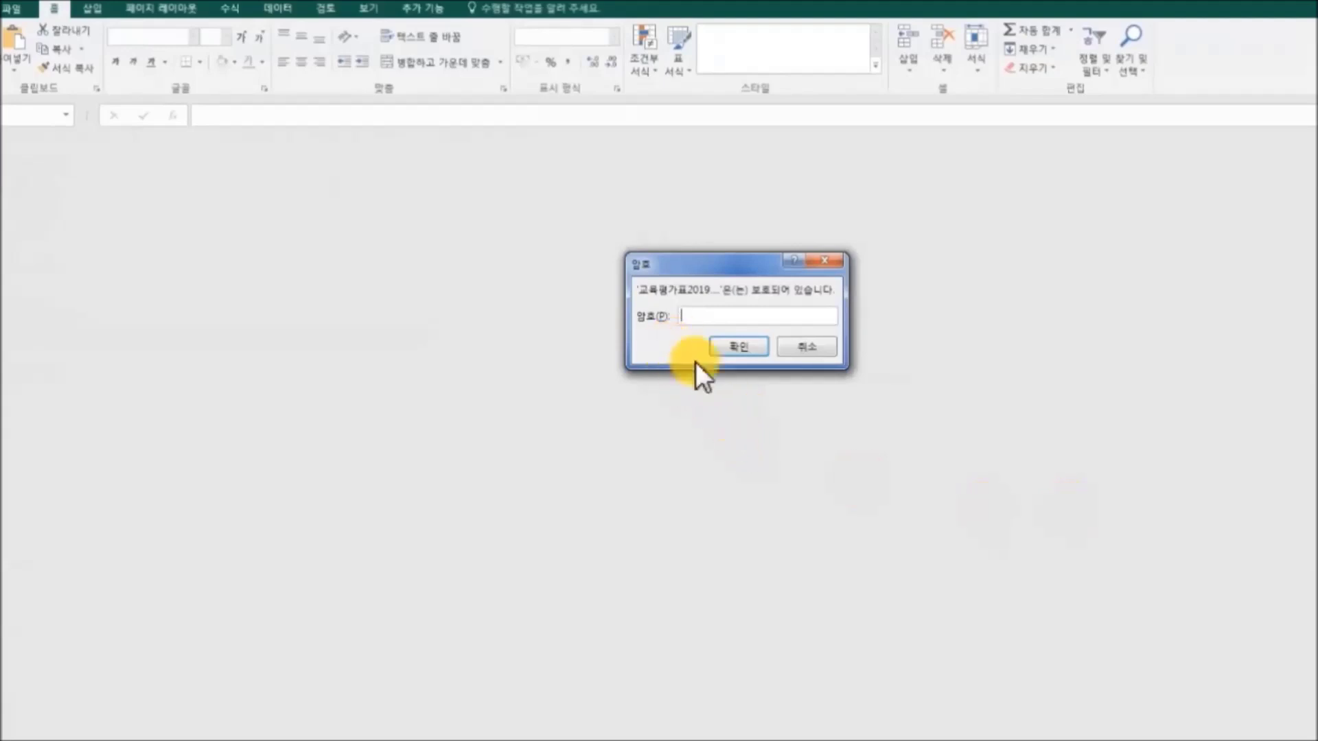
text(****)
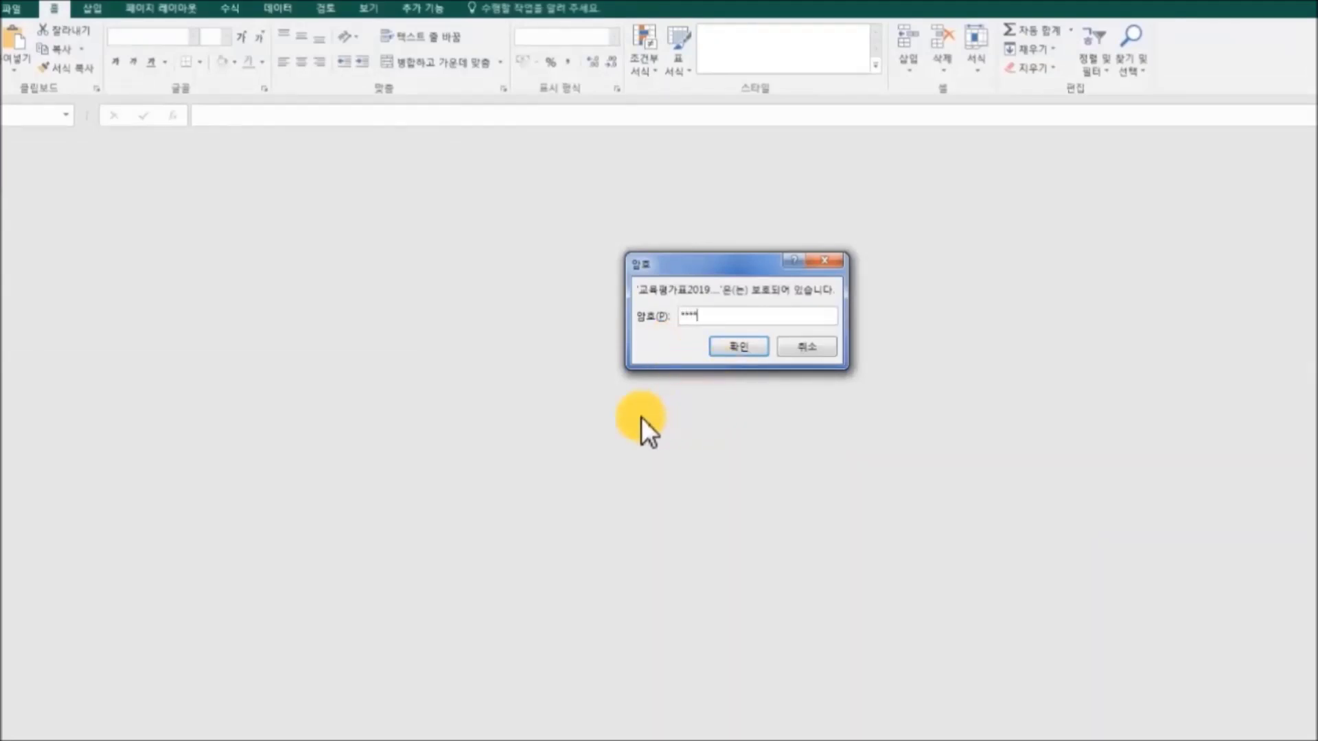
click(734, 348)
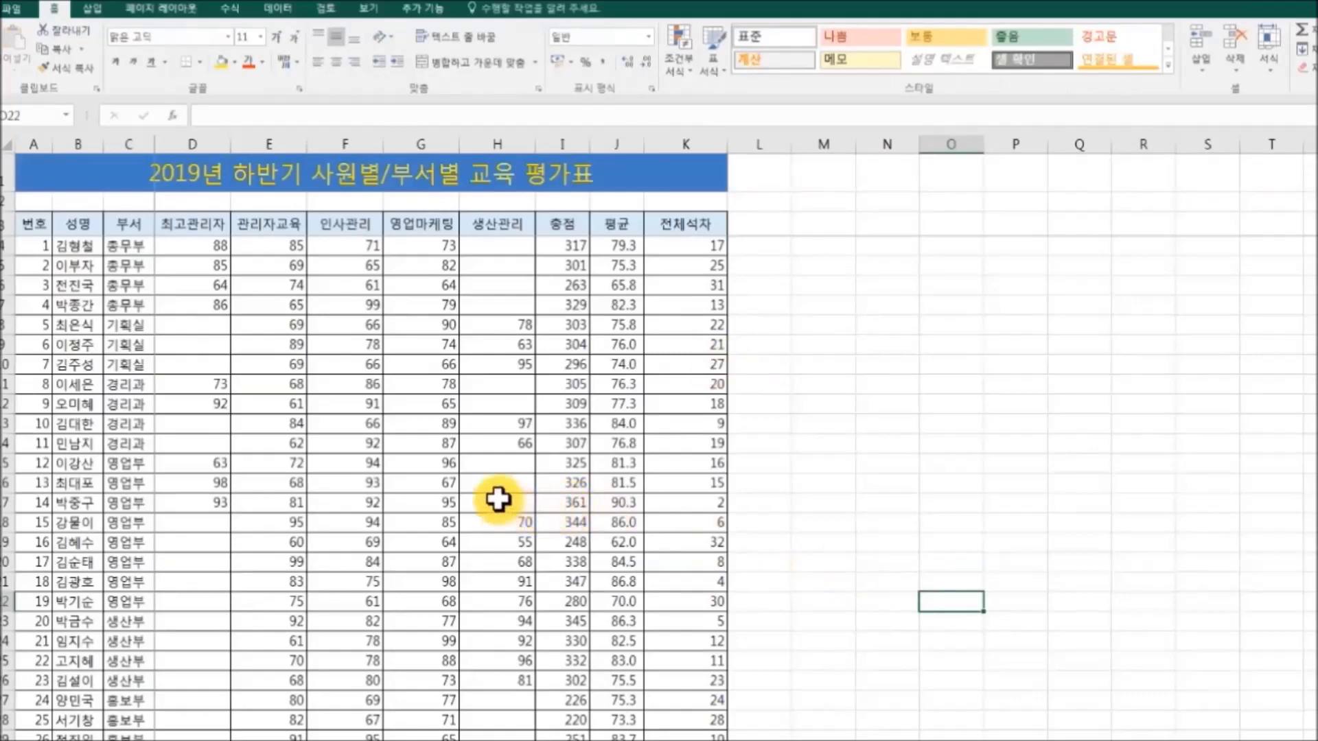
Clear the open password in General Options and save over the existing 교육평가표2019.xlsx.
click(15, 11)
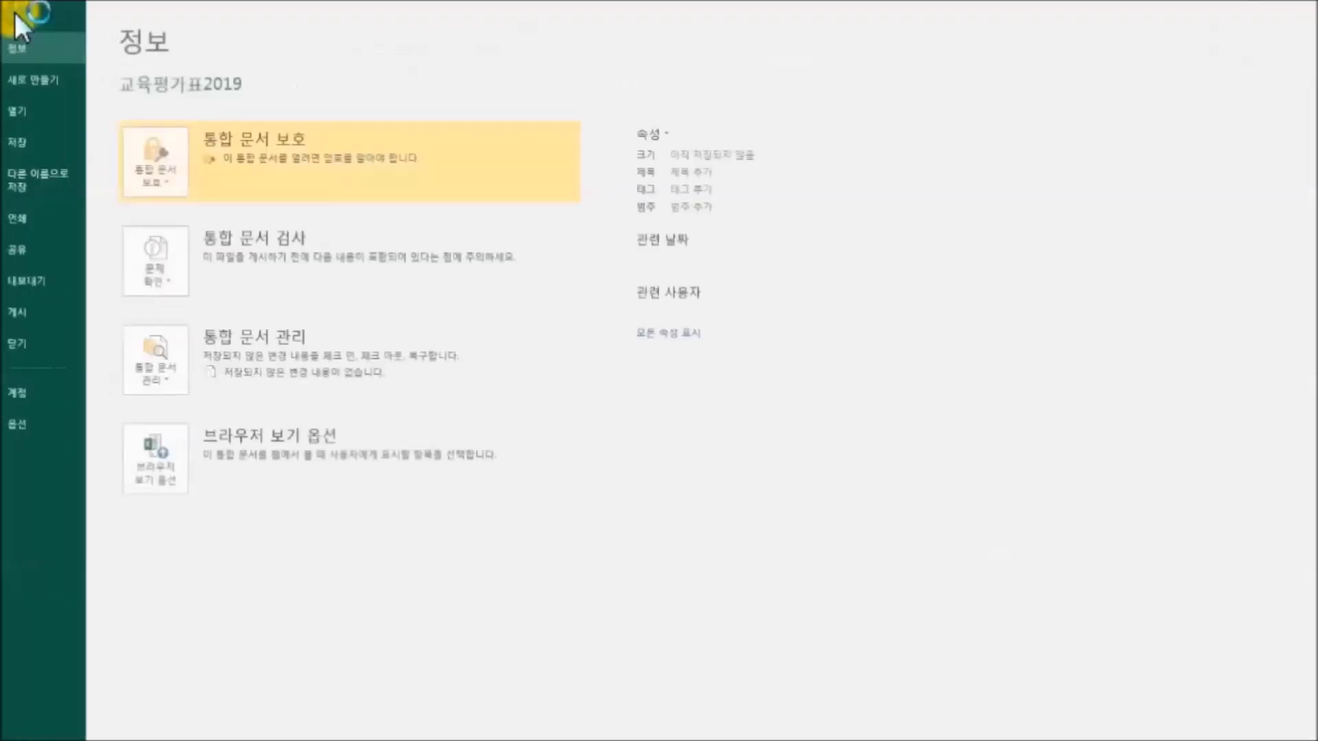
click(51, 198)
click(170, 242)
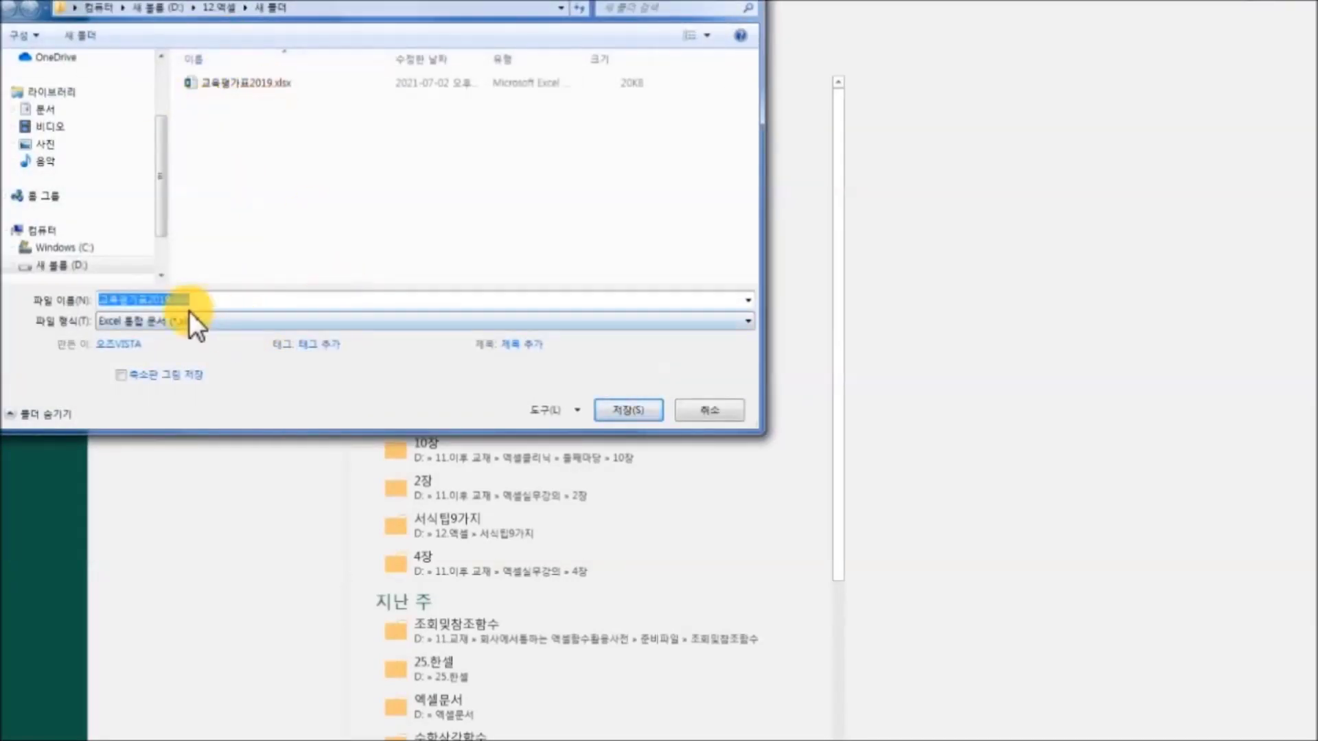
click(578, 410)
click(638, 472)
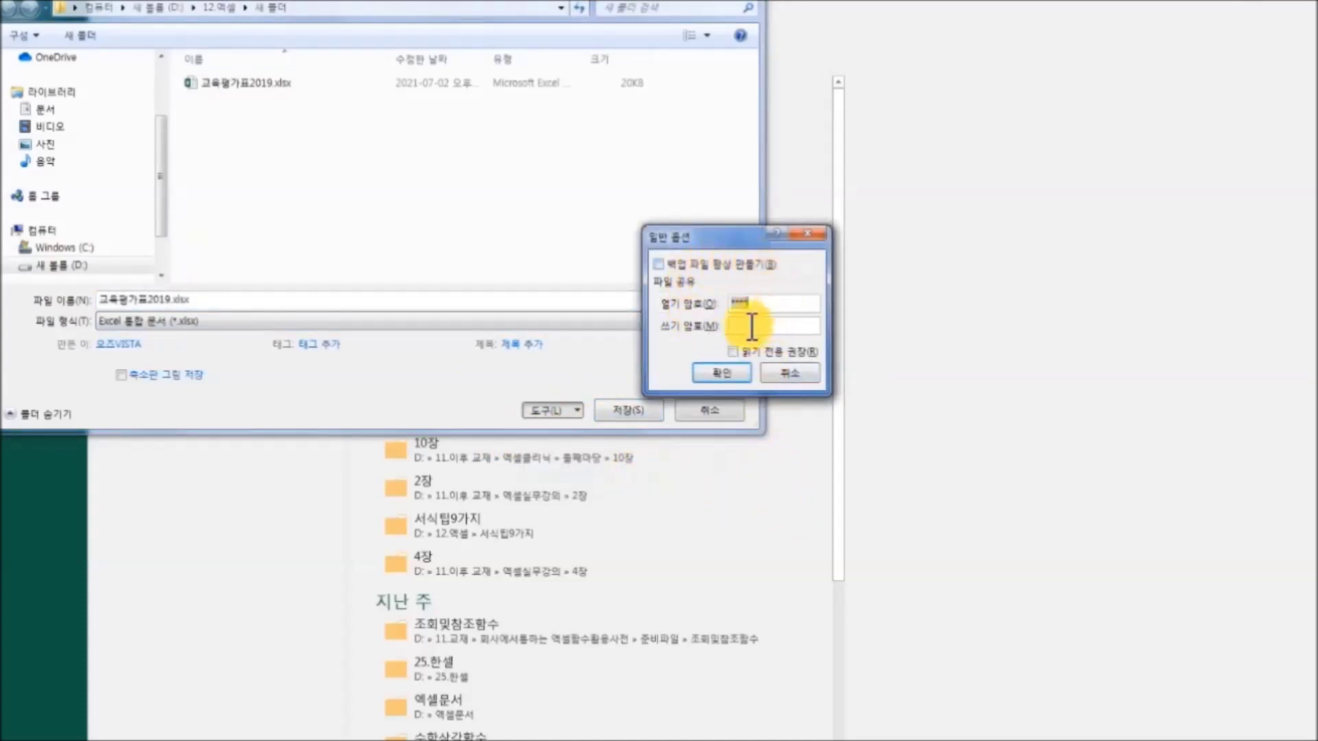
key(BackSpace)
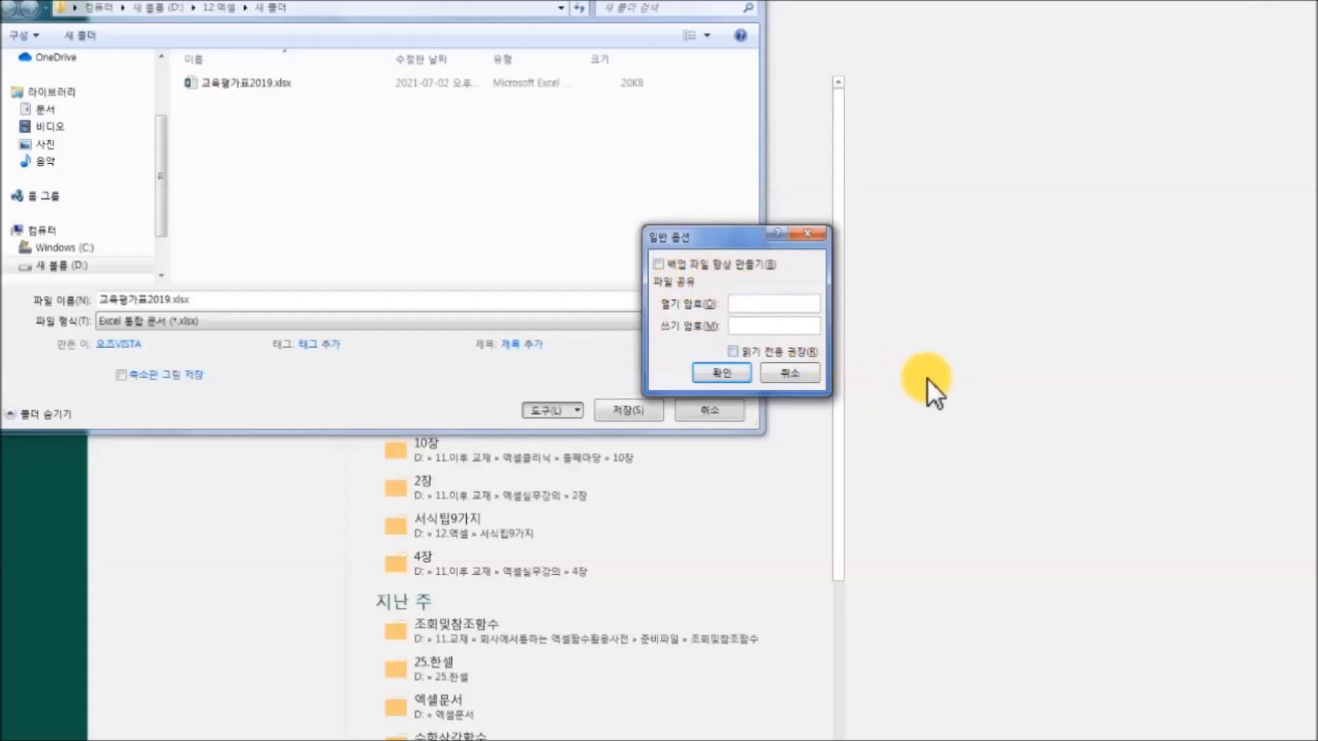
click(741, 372)
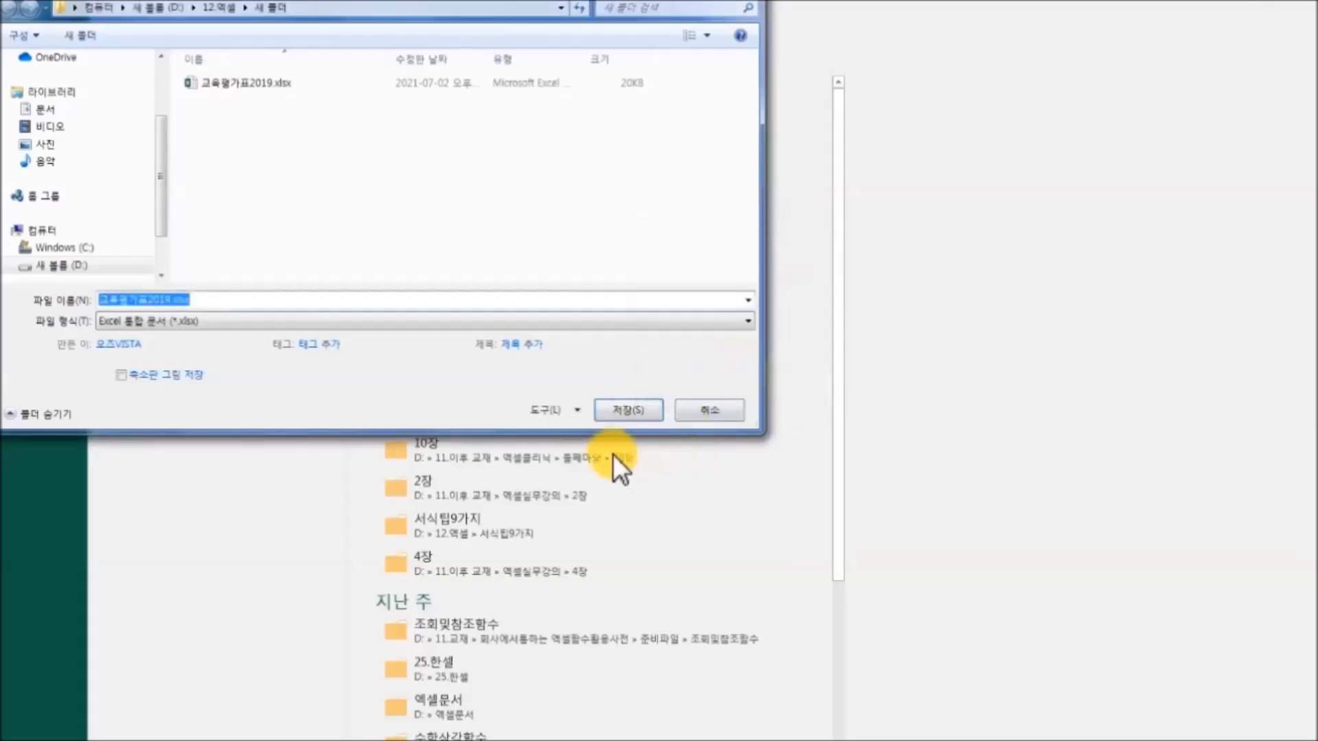
click(615, 412)
click(791, 406)
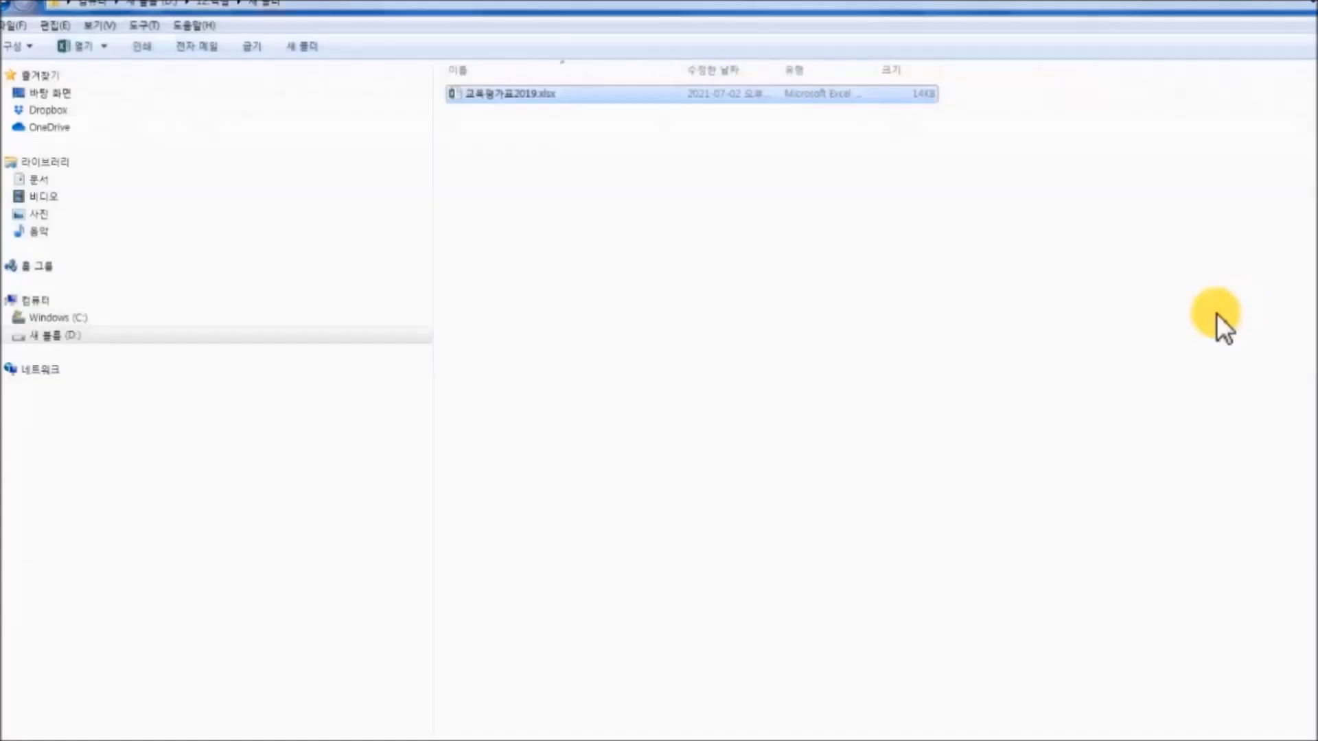
Reopen 교육평가표2019.xlsx to confirm it loads without a password prompt.
double_click(521, 96)
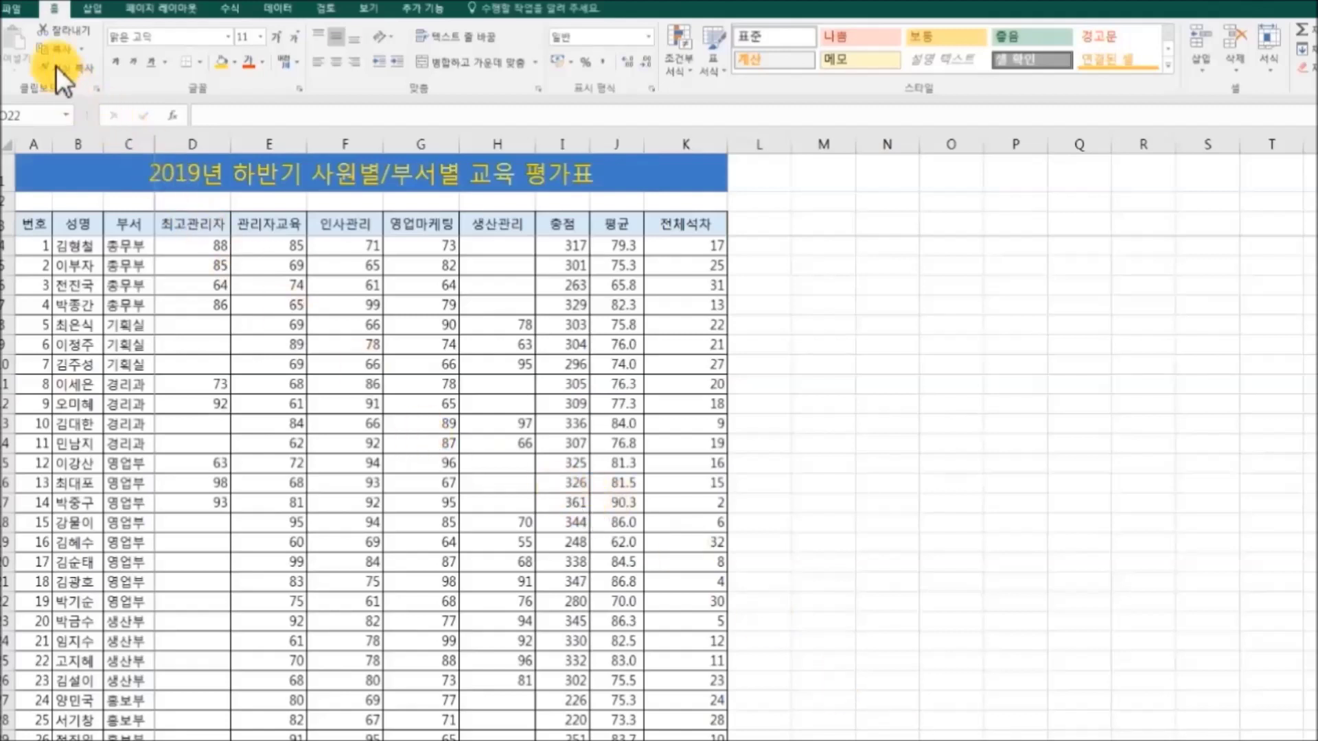
Turn on 백업 파일 항상 만들기 in General Options and save over 교육평가표2019.xlsx.
click(23, 11)
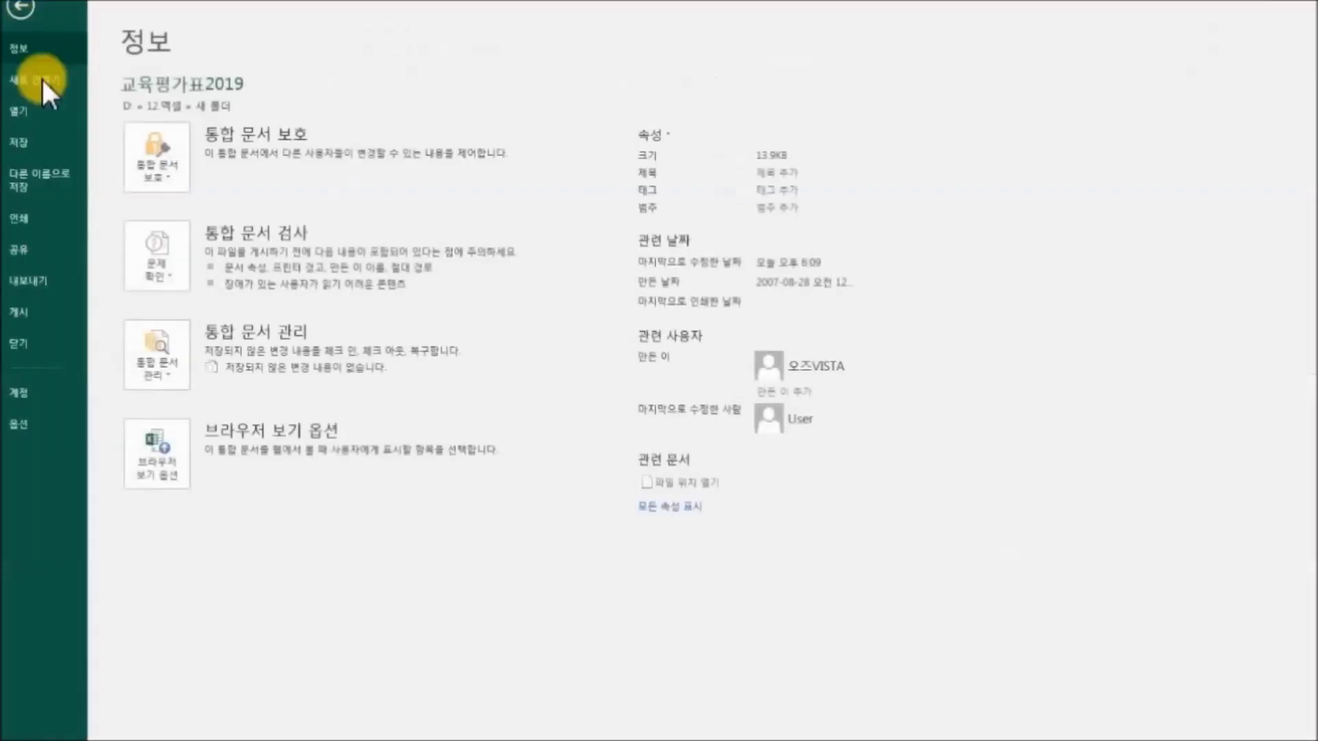
click(55, 175)
click(192, 241)
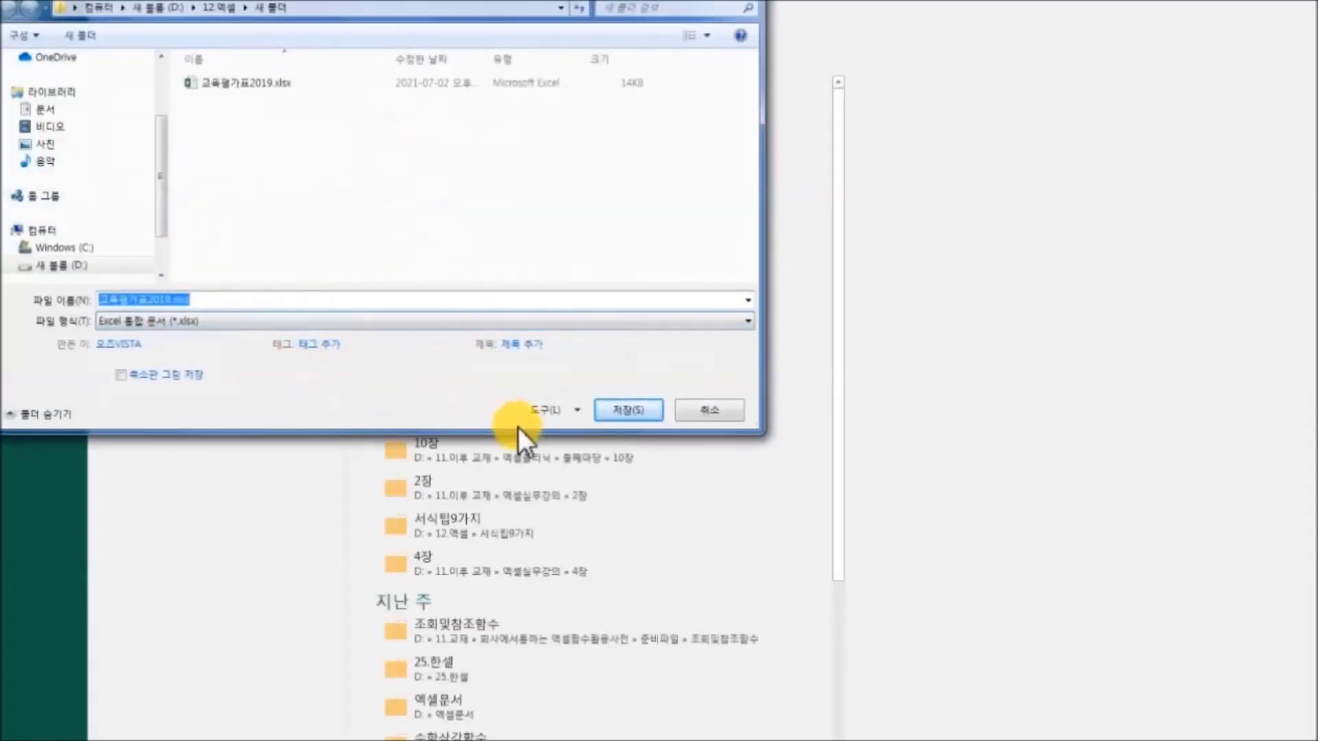
click(578, 413)
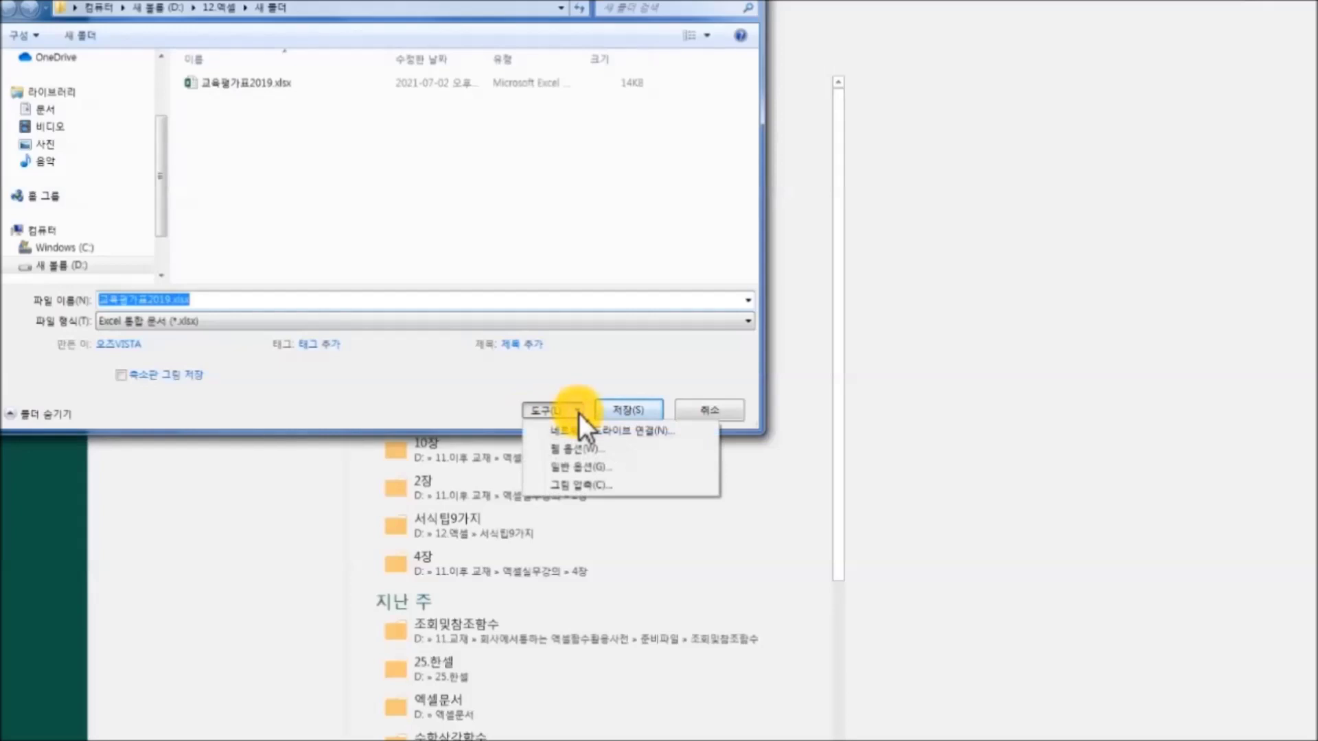
click(632, 465)
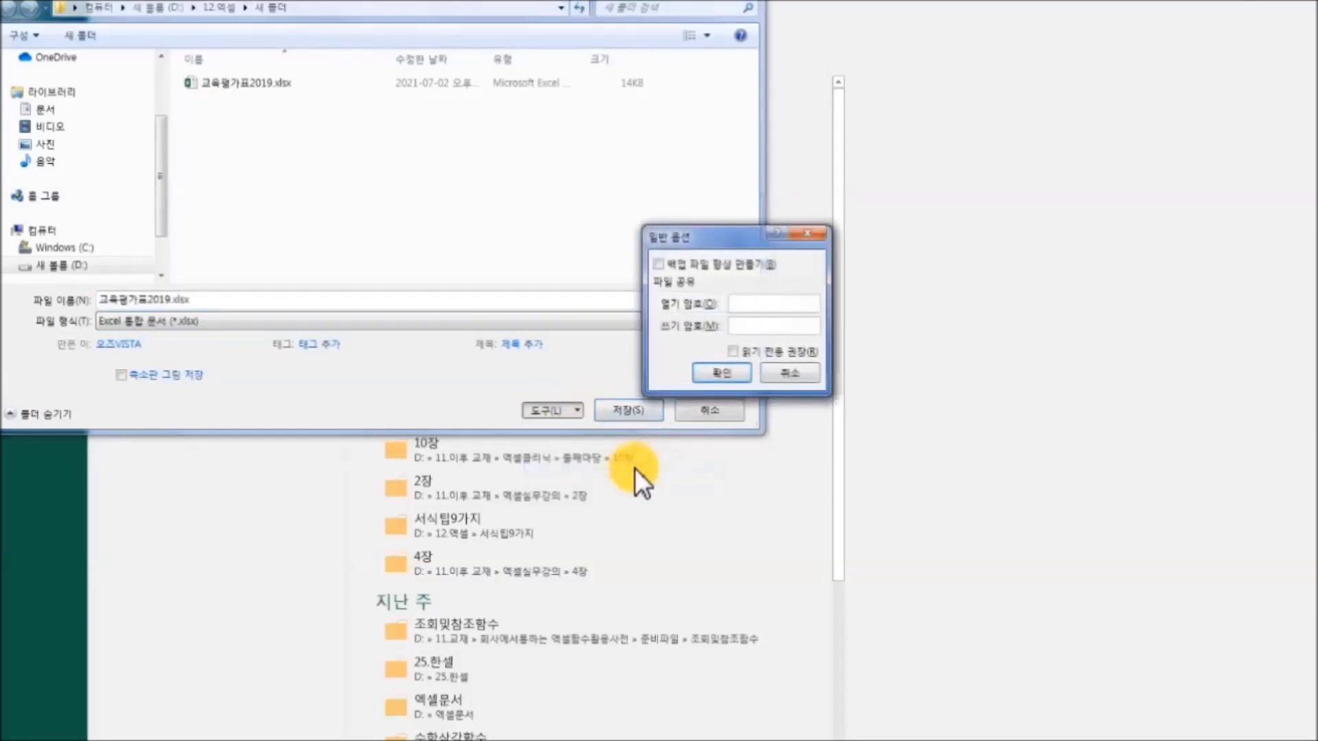
click(658, 263)
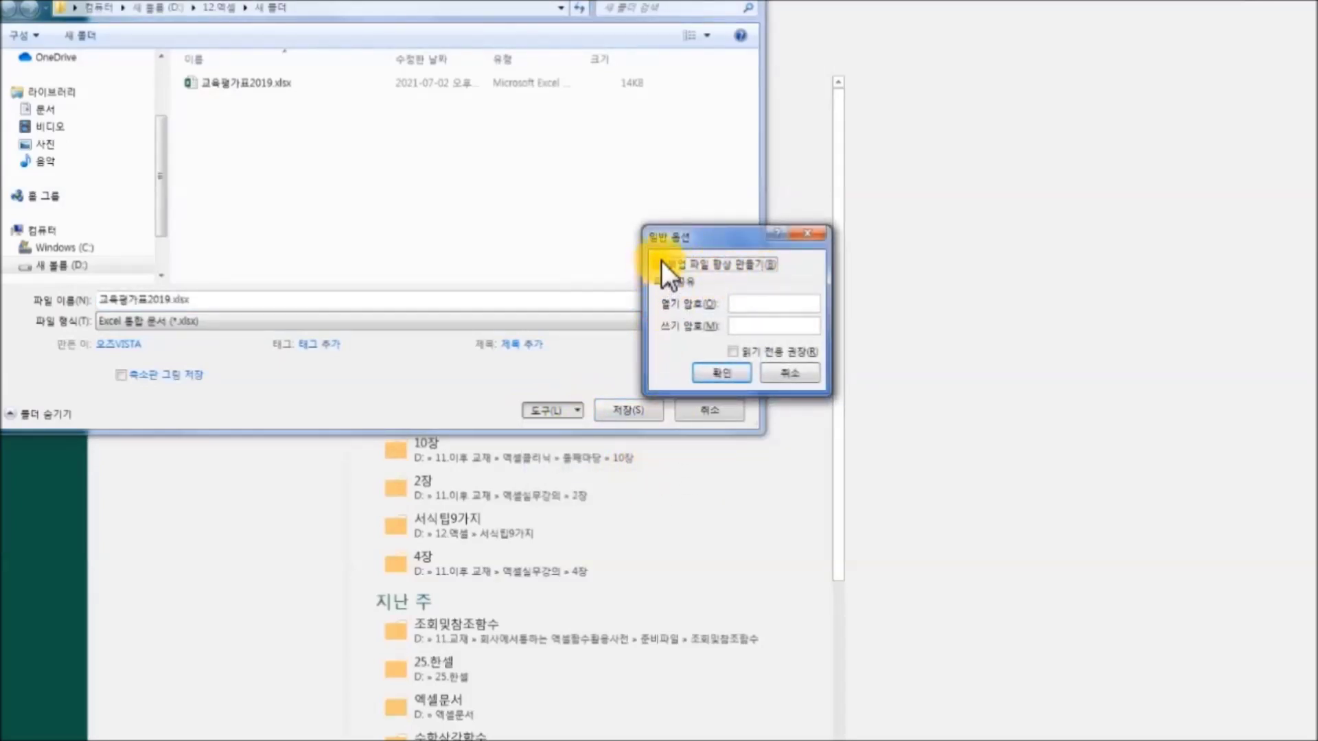
click(716, 378)
click(644, 419)
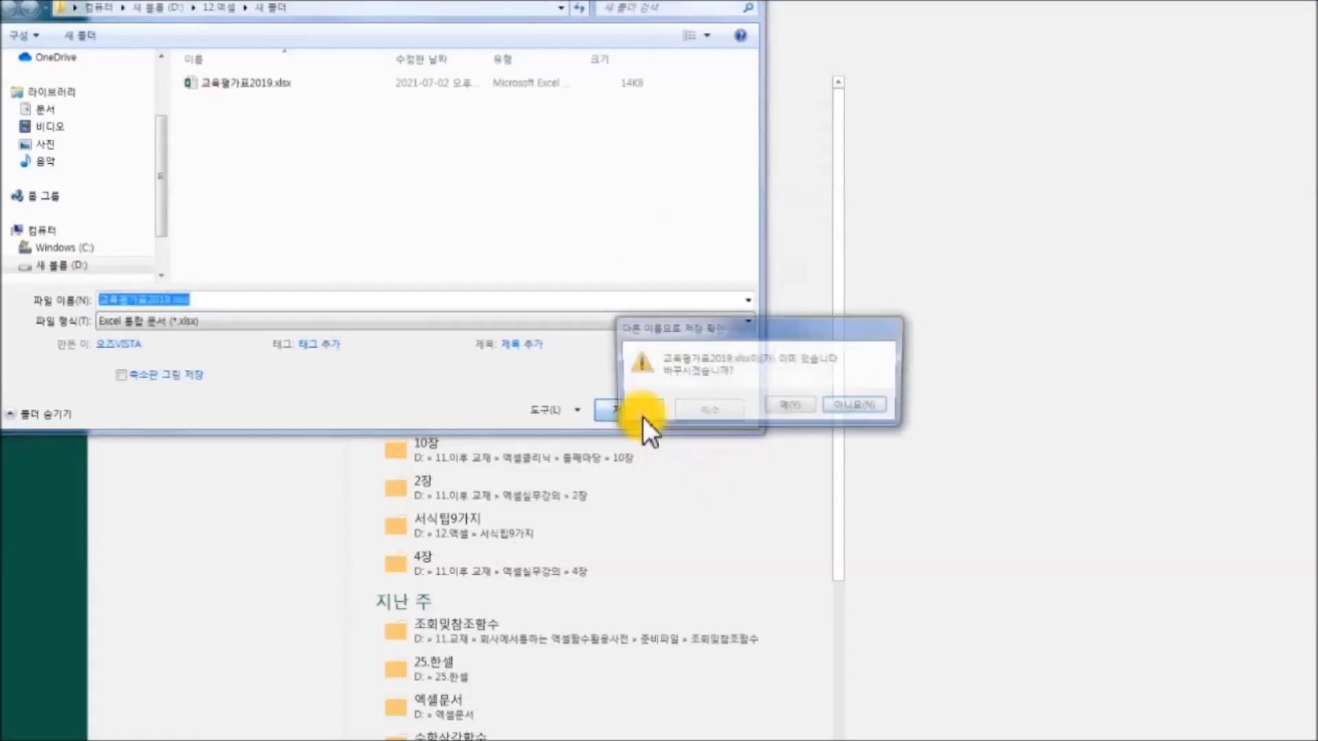
click(790, 407)
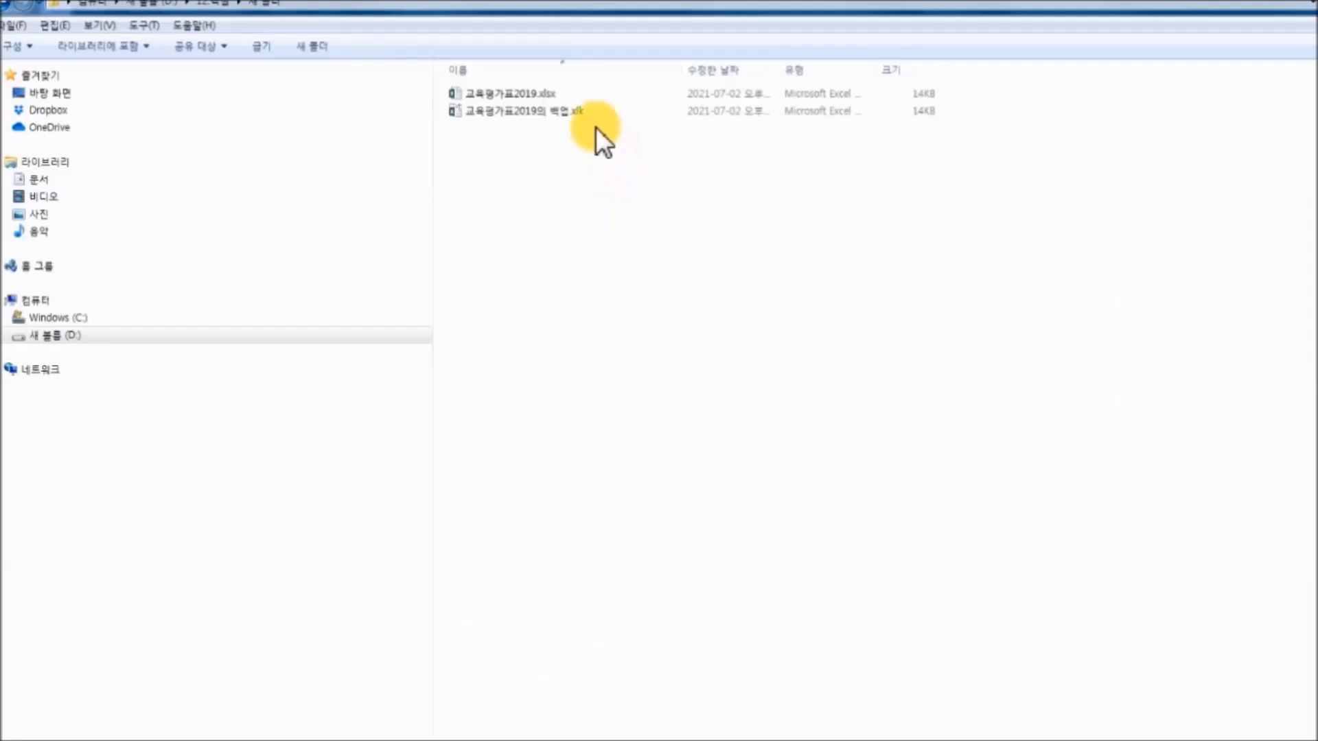
Delete 교육평가표2019.xlsx to the recycle bin, then open the remaining .xlk backup.
click(520, 96)
right_click(520, 96)
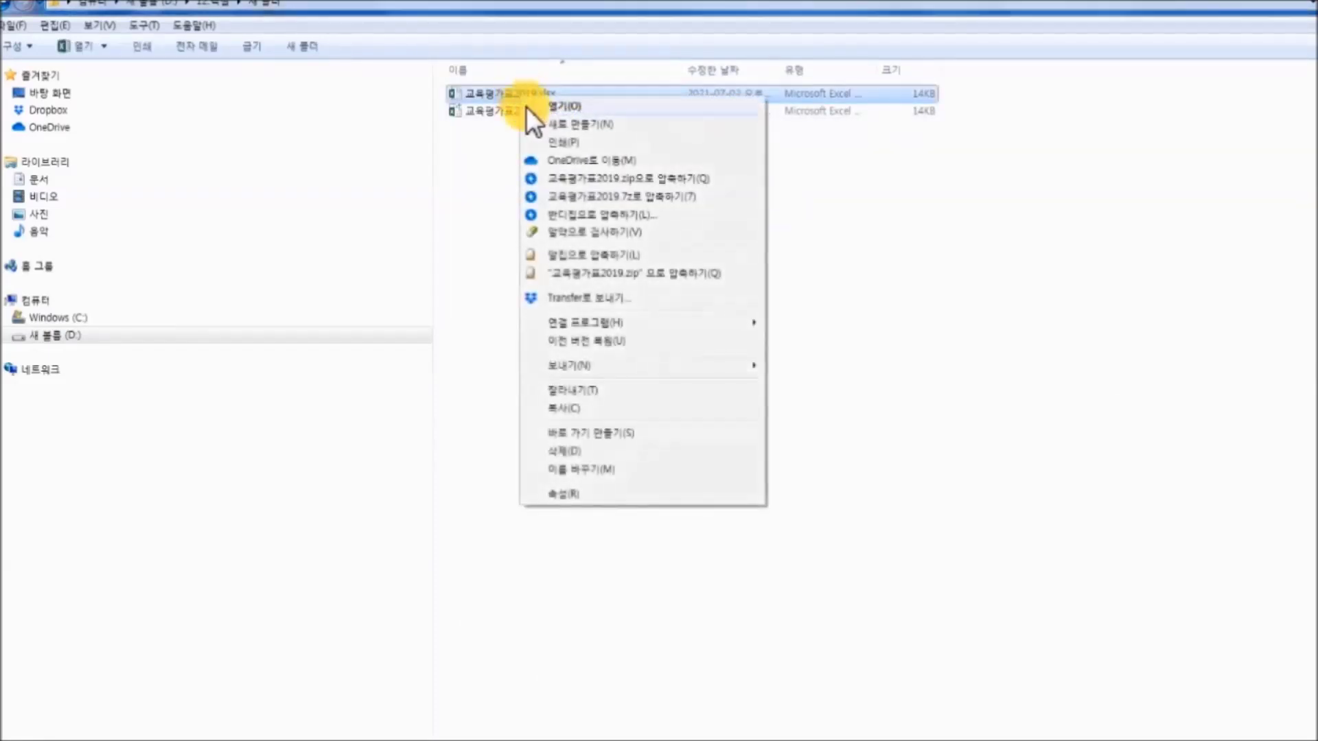
click(628, 452)
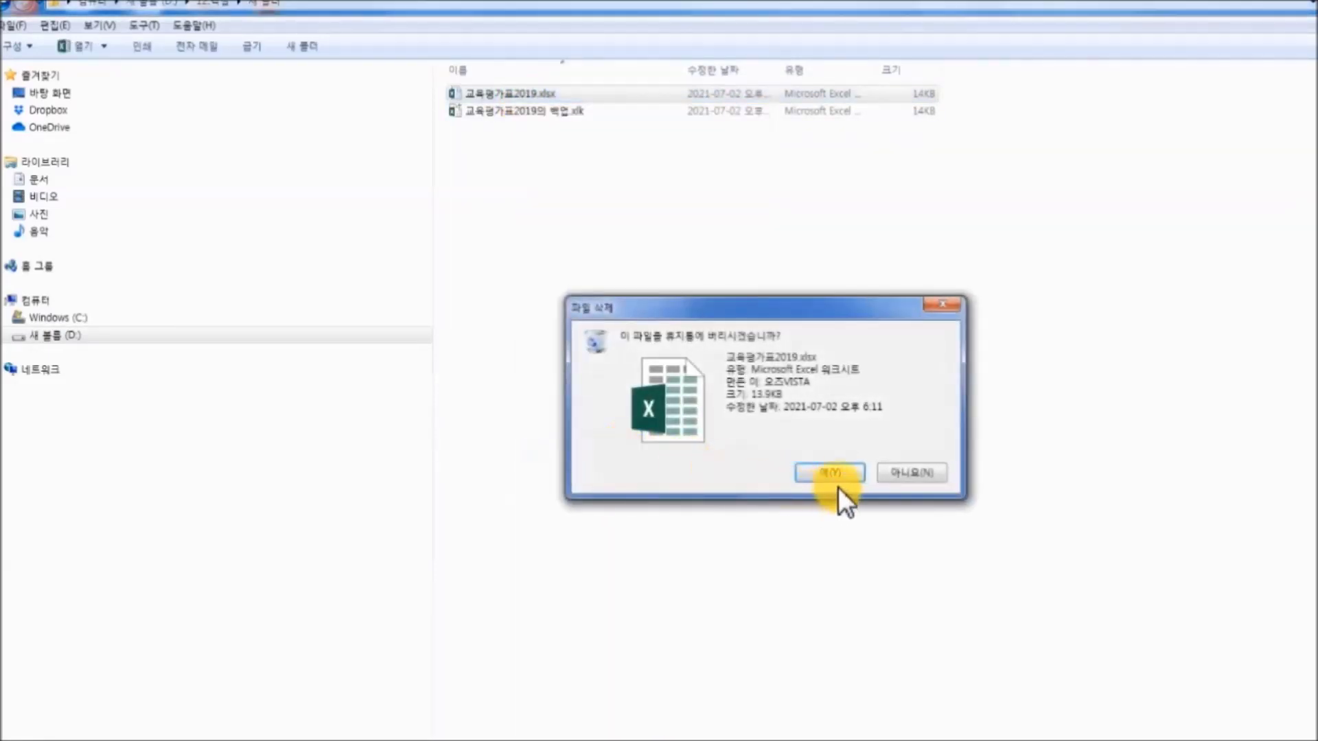
click(820, 474)
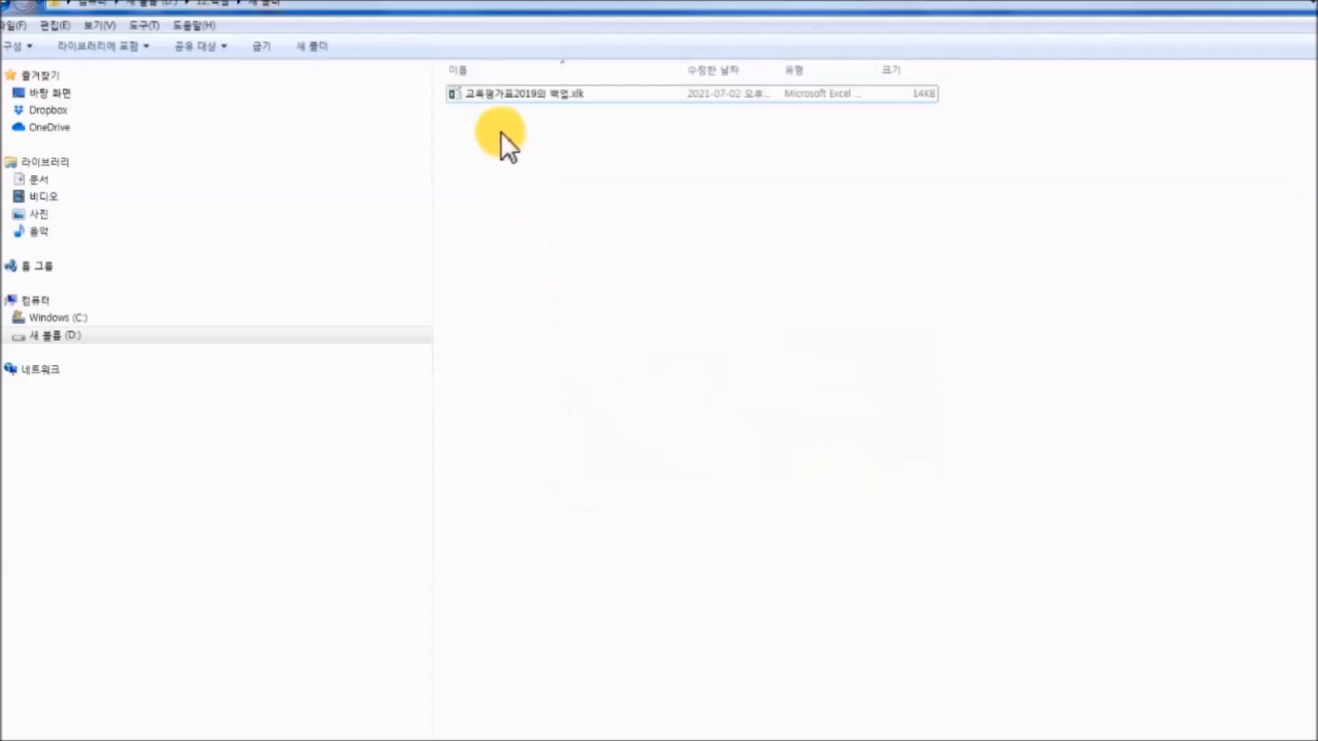
double_click(500, 99)
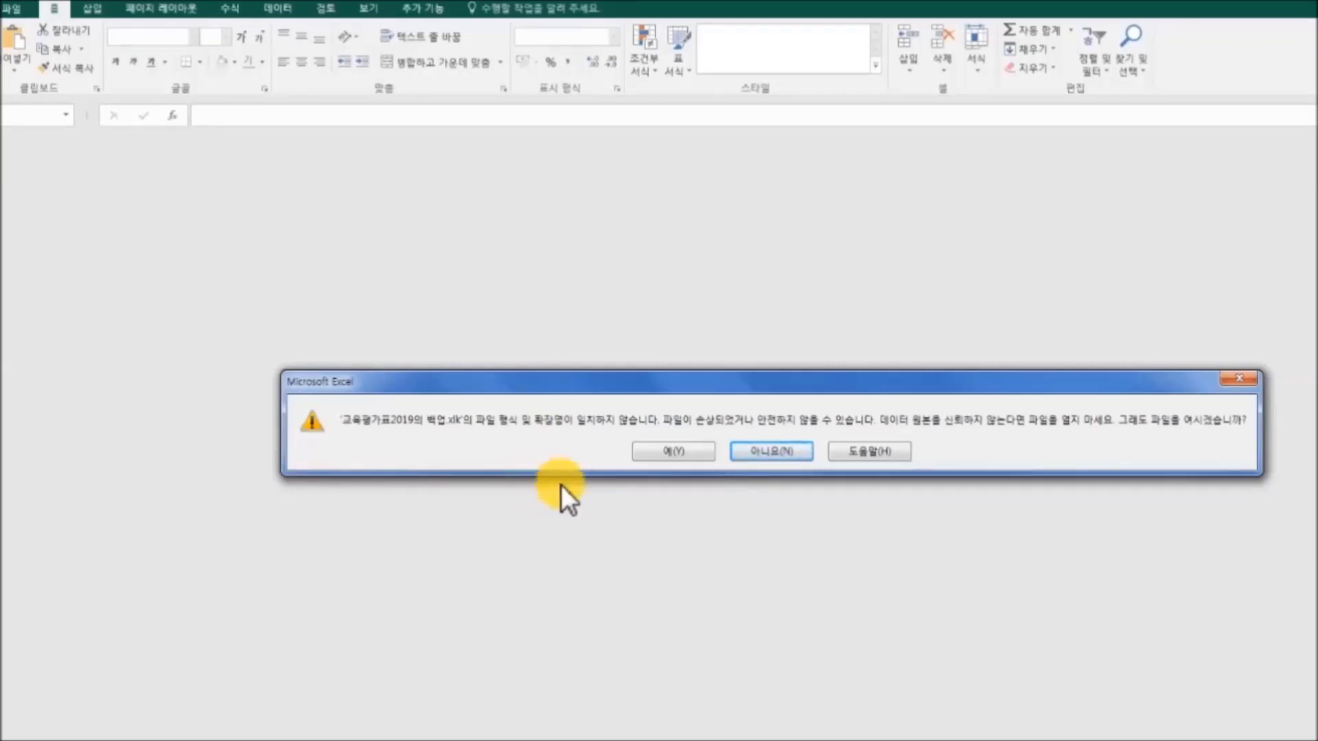
Accept the format warning to open the backup, then start renaming the .xlk file.
click(686, 451)
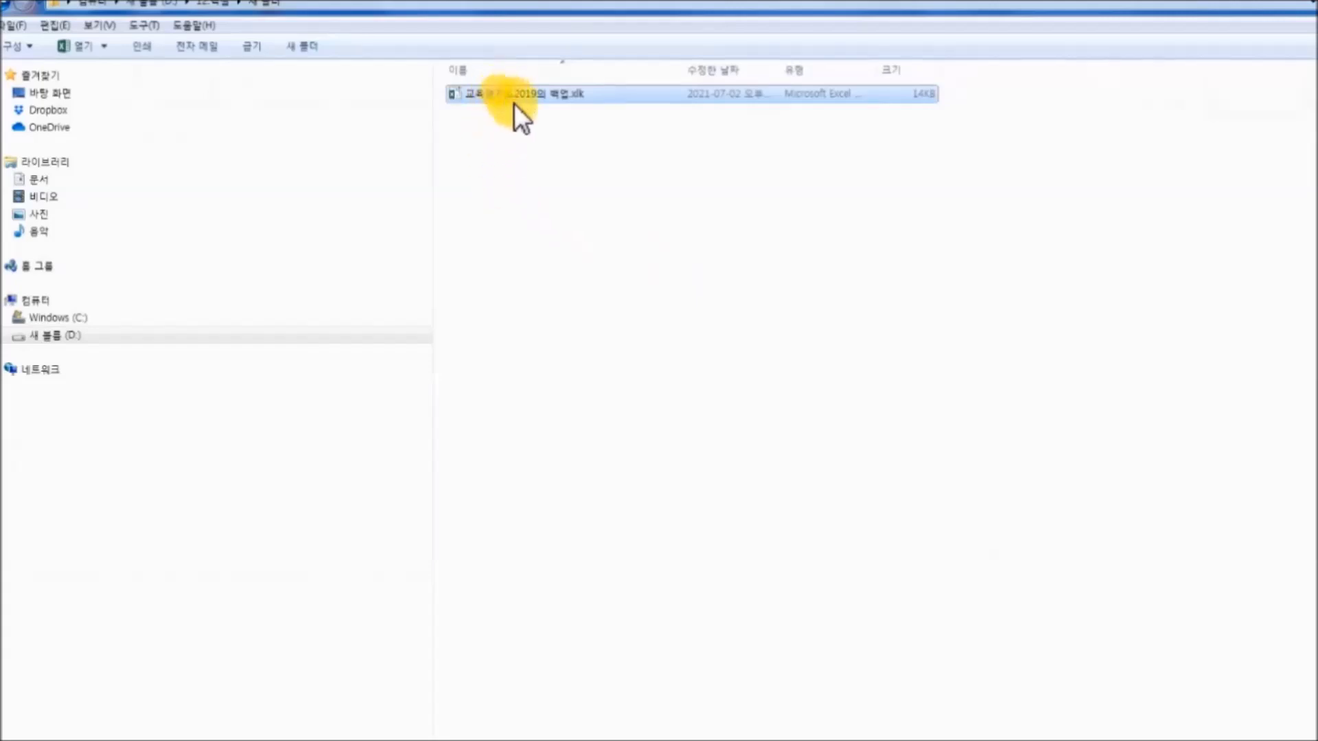
click(514, 102)
click(542, 92)
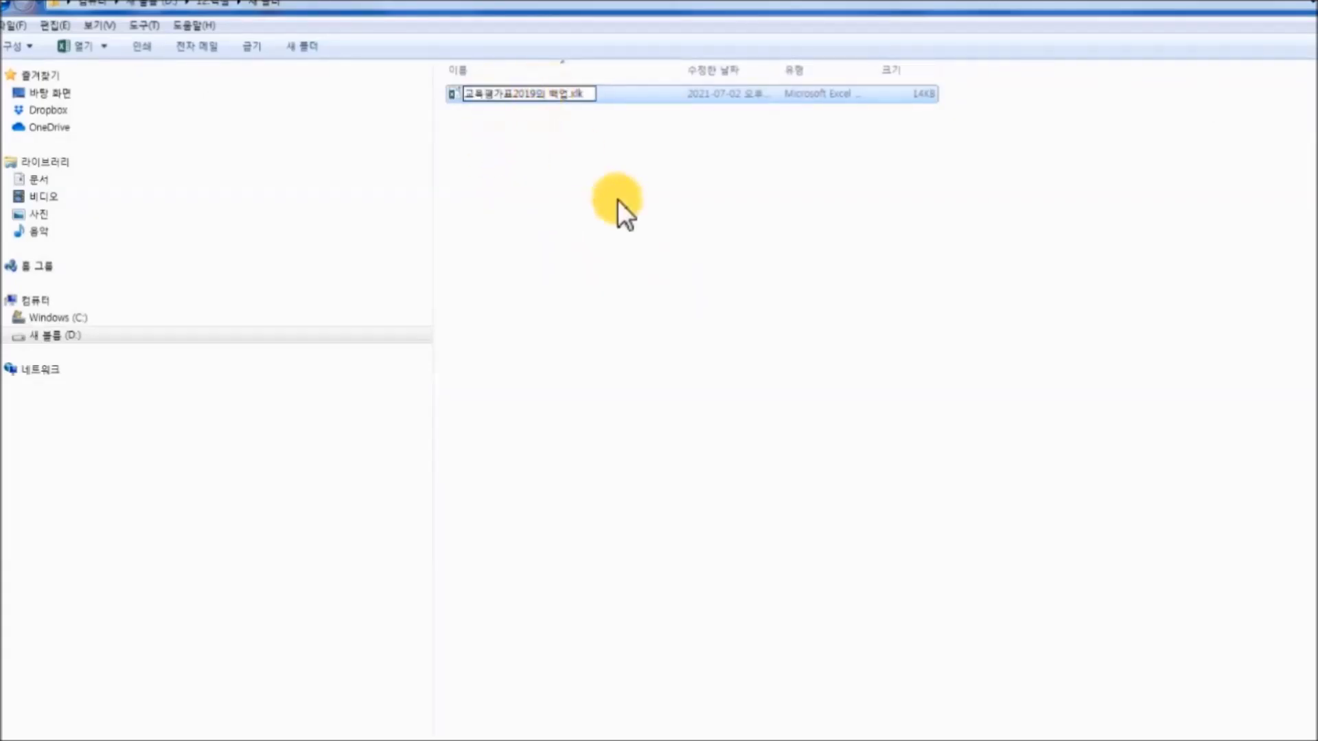